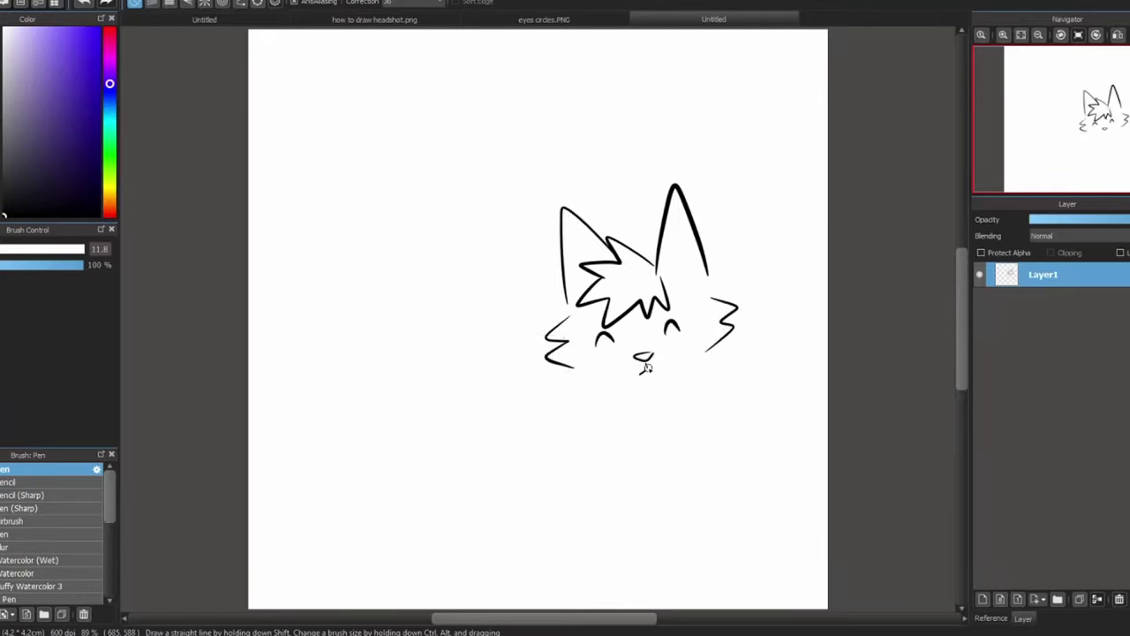
Add short pen strokes for the body beneath the doodled fox face.
left_click_drag(670, 421, 710, 382)
left_click_drag(625, 421, 637, 474)
left_click_drag(688, 407, 691, 464)
left_click_drag(621, 222, 622, 226)
Choose the Pencil brush and sketch loose rough shapes around the canvas.
left_click(35, 482)
mouse_move(284, 93)
left_mouse_down()
mouse_move(307, 191)
mouse_move(339, 187)
left_mouse_up()
left_click_drag(390, 133, 432, 120)
left_click_drag(482, 87, 505, 155)
left_click_drag(288, 232, 315, 287)
left_click_drag(306, 338, 303, 395)
left_click_drag(303, 436, 319, 482)
left_click_drag(501, 388, 514, 424)
left_click_drag(411, 508, 396, 534)
Draw a tall oval for the head with curved vertical and horizontal guide lines showing a three-quarter view.
mouse_move(585, 146)
left_mouse_down()
mouse_move(477, 144)
mouse_move(633, 358)
mouse_move(565, 149)
left_mouse_up()
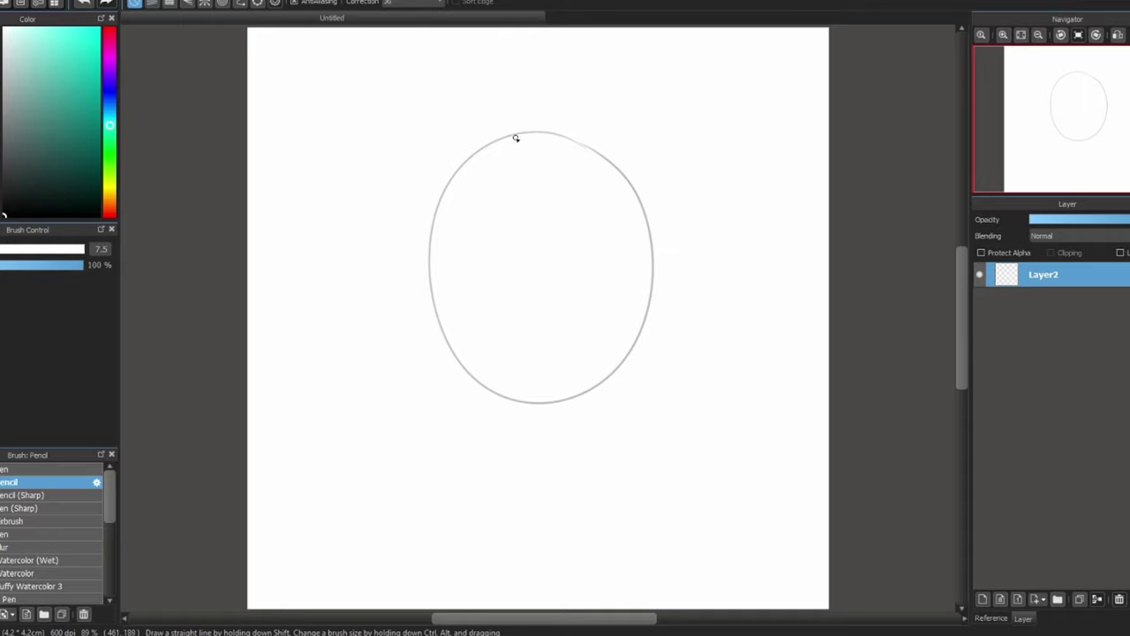
mouse_move(512, 143)
left_mouse_down()
mouse_move(490, 292)
mouse_move(519, 387)
left_mouse_up()
key("ctrl+z")
left_click_drag(514, 142, 493, 337)
key("ctrl+z")
left_click_drag(515, 143, 517, 388)
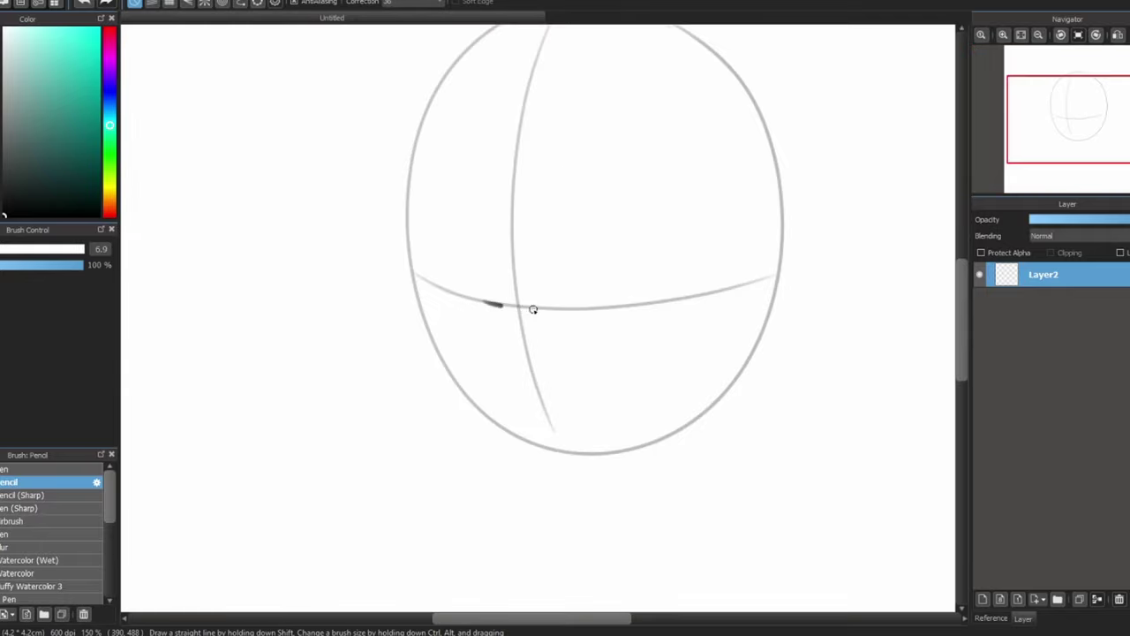
Mark the muzzle's top edge where the guides cross and slope its bridge line outward past the oval.
left_click_drag(541, 308, 558, 309)
key("ctrl+z")
left_click_drag(482, 301, 570, 310)
key("ctrl+z")
key("ctrl+z")
key("ctrl+z")
key("ctrl+z")
left_click_drag(480, 304, 354, 370)
key("ctrl+z")
mouse_move(485, 302)
left_mouse_down()
mouse_move(360, 380)
mouse_move(397, 356)
mouse_move(434, 421)
mouse_move(462, 436)
left_mouse_up()
key("ctrl+z")
Draw the front of the muzzle curving down from the bridge's tip into a rounded chin.
mouse_move(422, 389)
left_mouse_down()
mouse_move(449, 437)
mouse_move(498, 447)
left_mouse_up()
key("ctrl+z")
left_click_drag(434, 424, 521, 445)
mouse_move(380, 318)
left_mouse_down()
mouse_move(394, 396)
mouse_move(421, 451)
left_mouse_up()
key("ctrl+z")
key("ctrl+z")
left_click_drag(496, 446, 541, 440)
key("ctrl+z")
Draw a straight jaw line from the chin up to the lower back edge of the head oval.
left_click_drag(537, 442, 697, 359)
key("ctrl+z")
key("ctrl+z")
key("ctrl+z")
mouse_move(498, 445)
left_mouse_down()
mouse_move(546, 444)
mouse_move(712, 361)
left_mouse_up()
key("ctrl+z")
key("ctrl+z")
key("ctrl+z")
left_click_drag(533, 443, 715, 355)
Erase the overshoot at the muzzle's tip and draw a rounded triangular nose just inside it.
left_click_drag(1103, 119, 1068, 130)
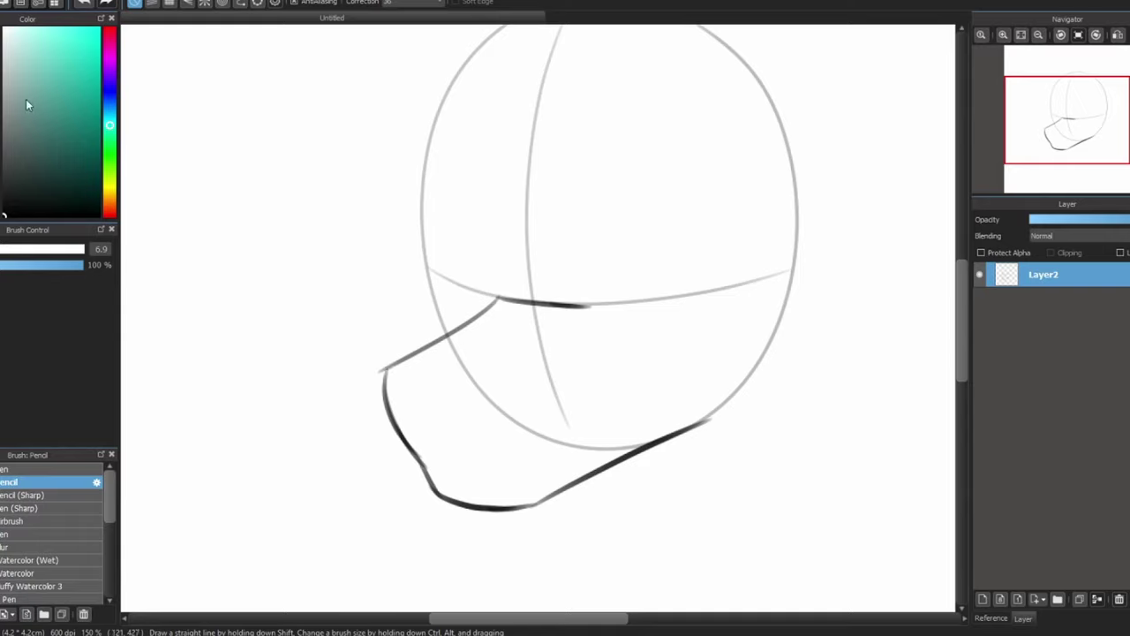
key("e")
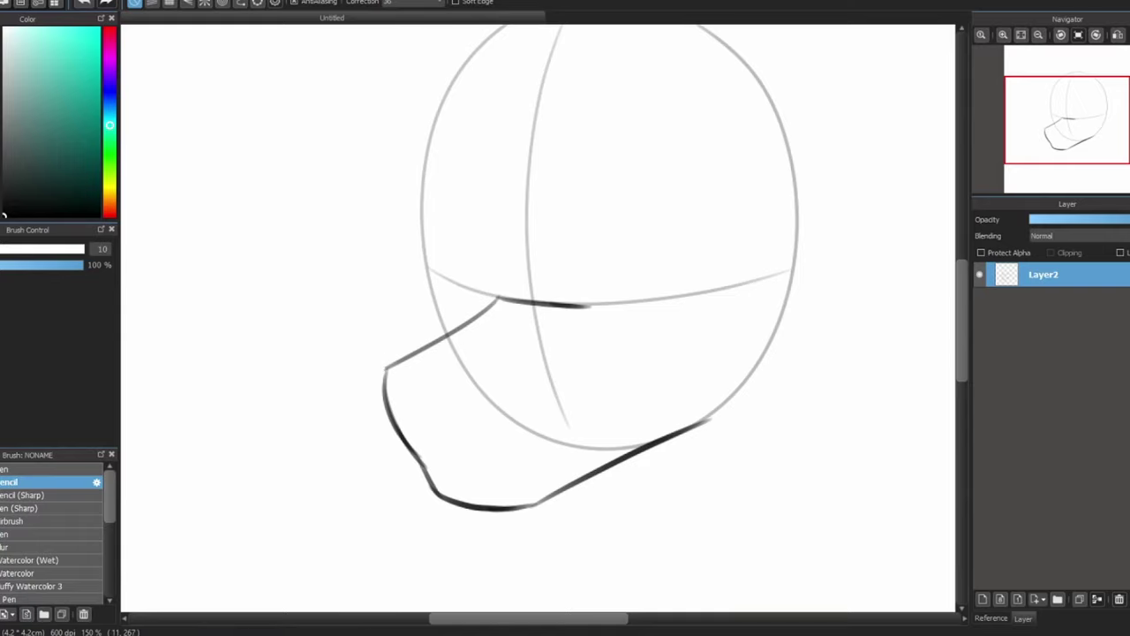
key("b")
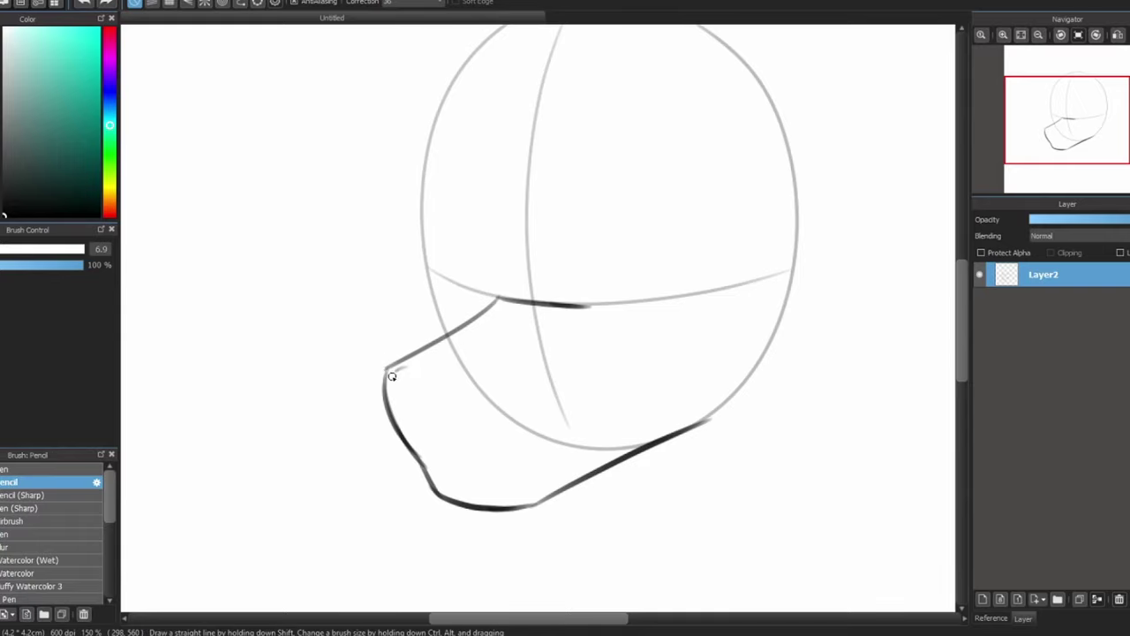
key("ctrl+z")
mouse_move(394, 377)
left_mouse_down()
mouse_move(416, 425)
mouse_move(442, 433)
mouse_move(463, 416)
mouse_move(454, 361)
mouse_move(492, 389)
mouse_move(455, 364)
mouse_move(393, 371)
left_mouse_up()
key("ctrl+z")
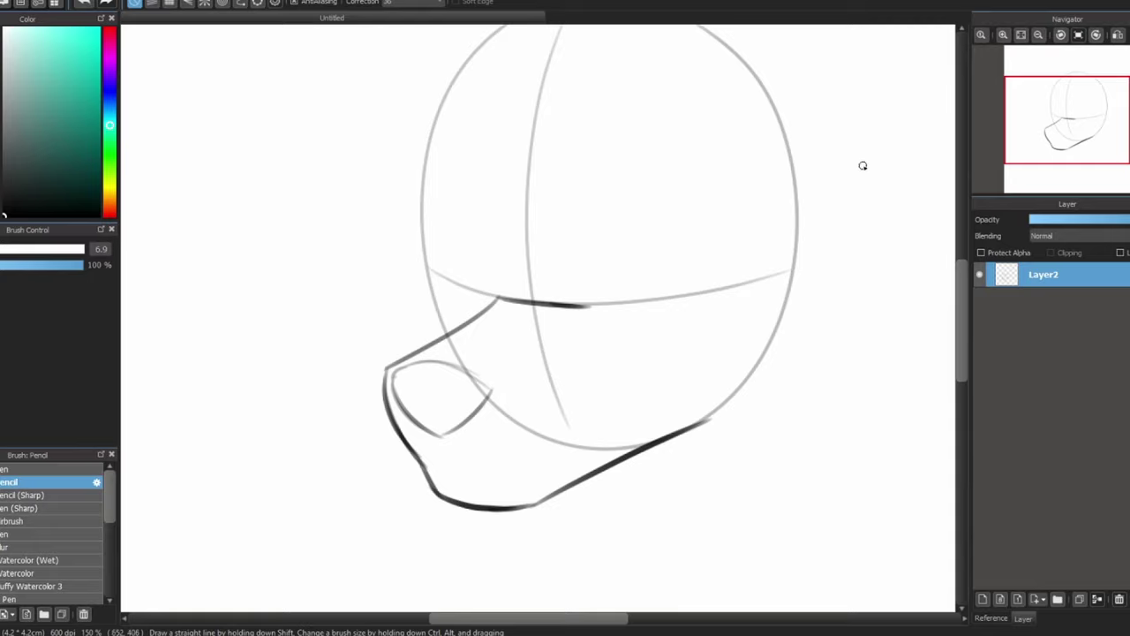
Draw a short line beneath the nose and a wavy mouth line running back along the muzzle.
left_click_drag(1067, 131, 1069, 135)
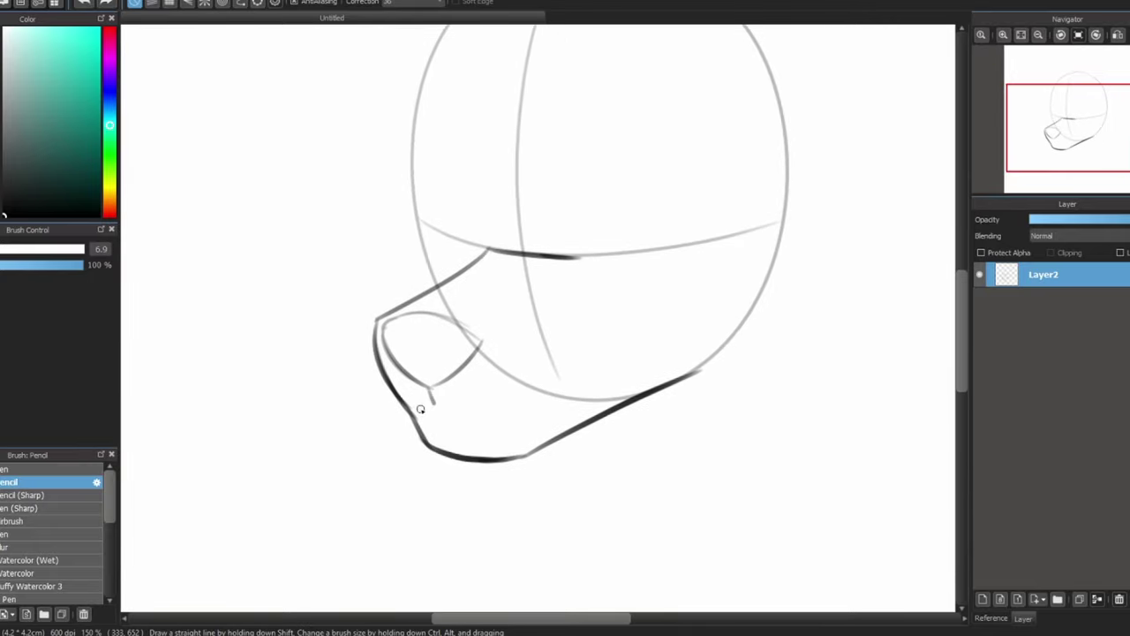
left_click_drag(442, 405, 527, 414)
key("ctrl+z")
mouse_move(435, 405)
left_mouse_down()
mouse_move(508, 411)
mouse_move(541, 415)
left_mouse_up()
key("ctrl+z")
left_click_drag(430, 404, 541, 413)
key("ctrl+z")
left_click_drag(433, 402, 569, 406)
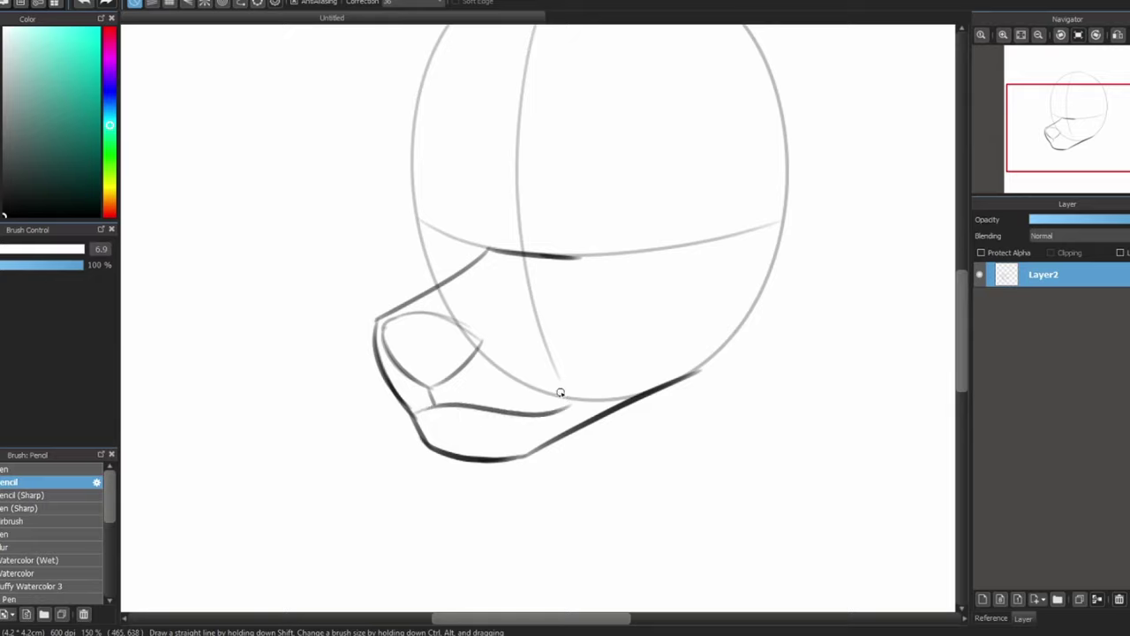
Curve the back of the muzzle from the mouth line's end up to the horizontal guide.
key("ctrl+z")
mouse_move(426, 405)
left_mouse_down()
mouse_move(568, 406)
mouse_move(616, 334)
left_mouse_up()
key("ctrl+z")
left_click_drag(568, 404, 606, 316)
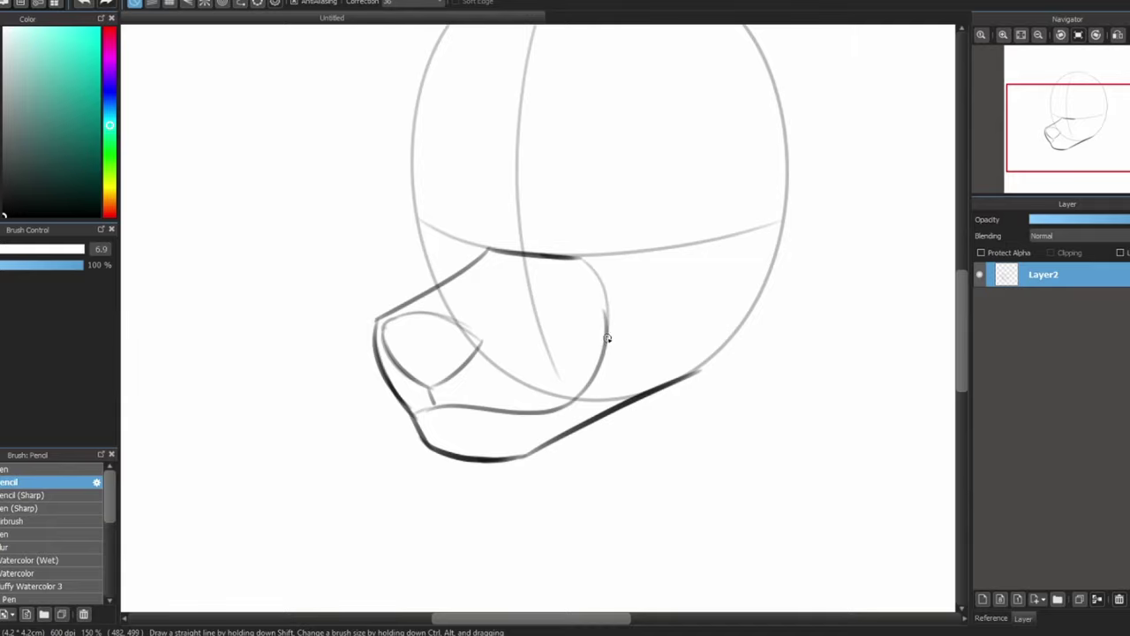
key("ctrl+z")
mouse_move(580, 256)
left_mouse_down()
mouse_move(607, 324)
mouse_move(585, 392)
left_mouse_up()
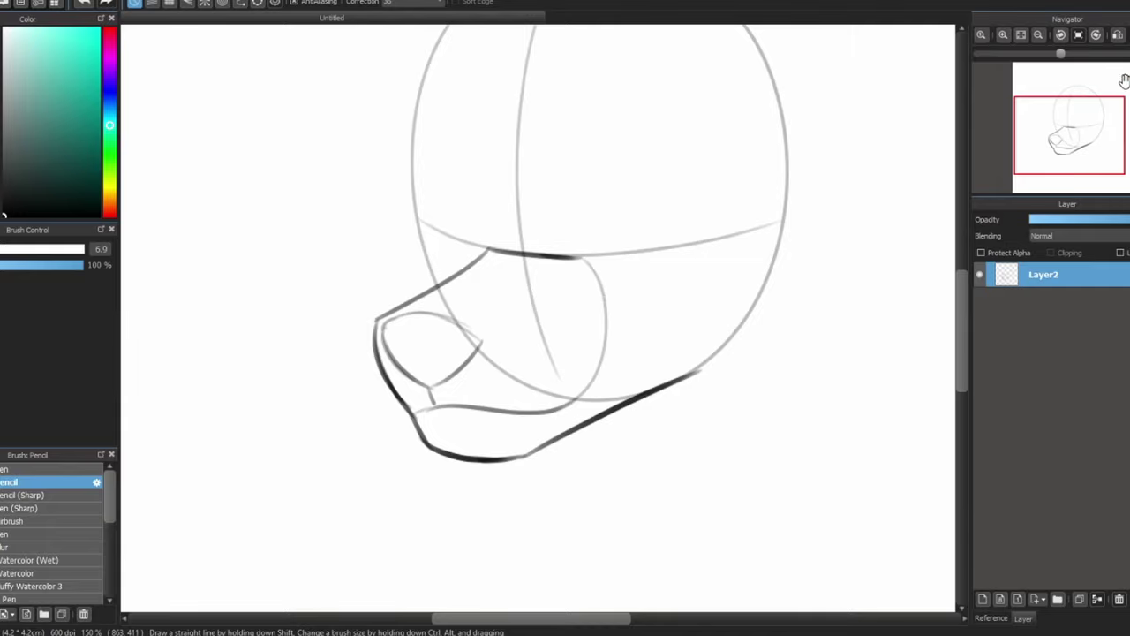
Flip the canvas view and erase the construction lines inside the muzzle with the eraser at size 19.
left_click_drag(1075, 134, 1071, 121)
left_click(1117, 36)
key("e")
left_click_drag(13, 250, 66, 251)
left_click_drag(558, 378, 524, 458)
left_click(11, 251)
mouse_move(445, 471)
left_mouse_down()
mouse_move(497, 497)
mouse_move(491, 483)
mouse_move(598, 429)
mouse_move(645, 377)
mouse_move(613, 391)
mouse_move(631, 383)
left_mouse_up()
key("ctrl+z")
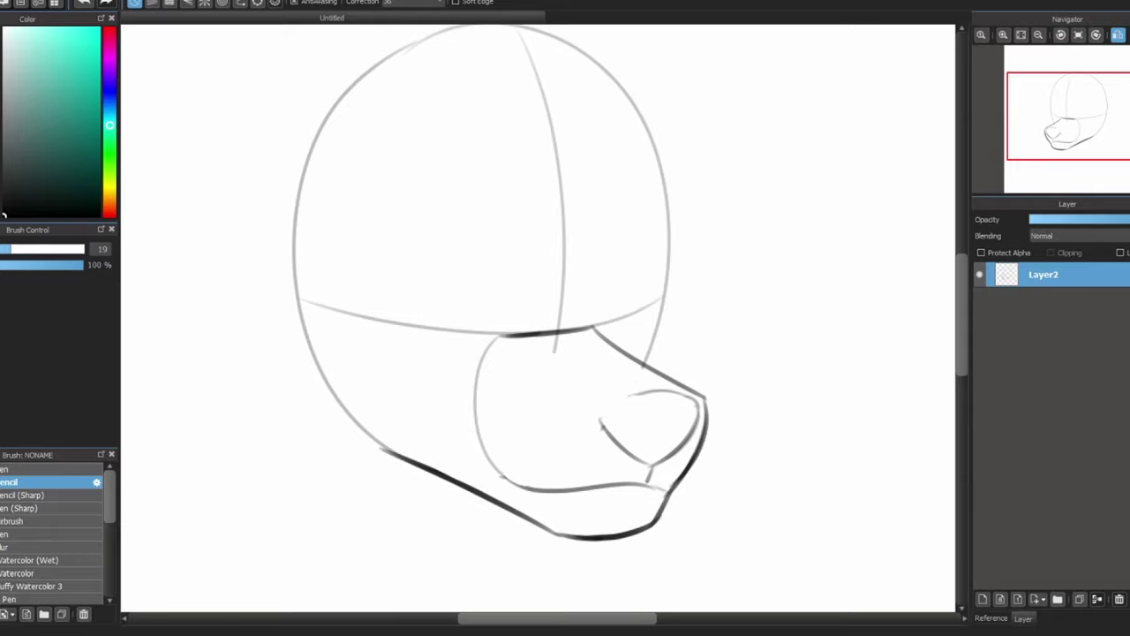
Repair the nose outline with the pencil and sketch two arched upper eye outlines above the horizontal guide.
key("b")
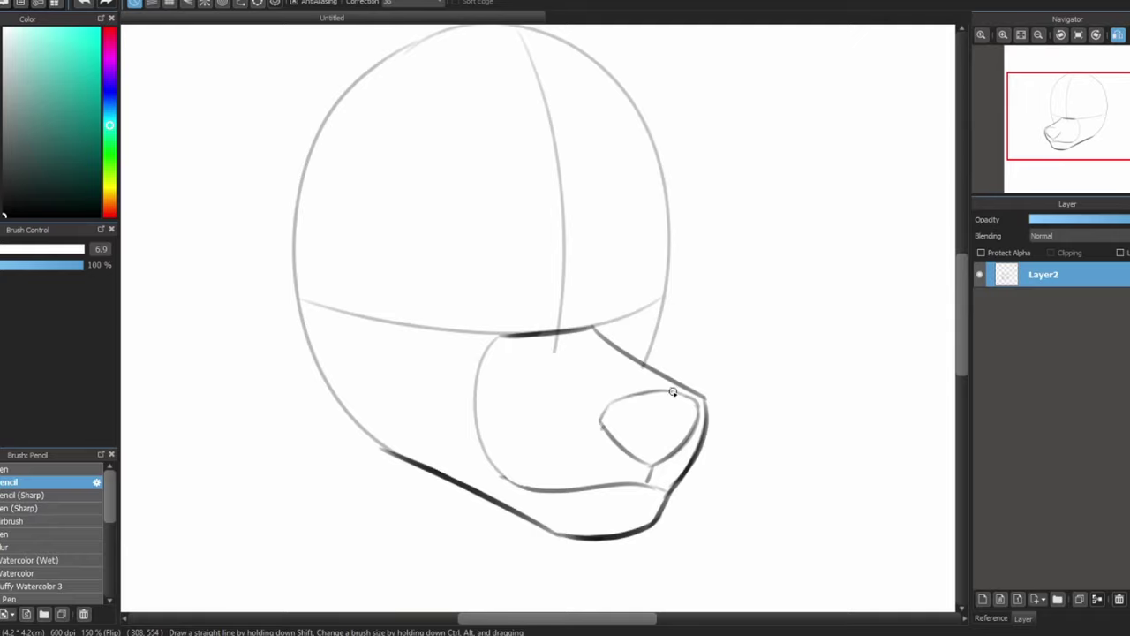
key("h")
left_click_drag(473, 317, 417, 204)
mouse_move(556, 322)
left_mouse_down()
mouse_move(588, 194)
mouse_move(656, 268)
mouse_move(565, 222)
mouse_move(669, 302)
left_mouse_up()
key("ctrl+z")
key("ctrl+z")
left_click_drag(555, 320, 670, 292)
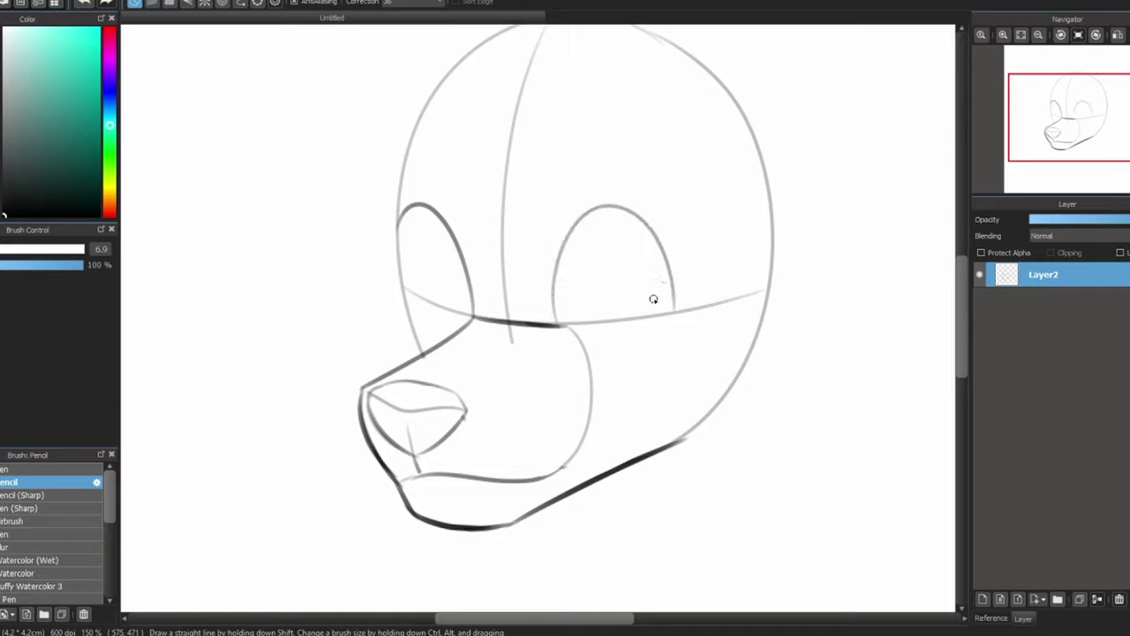
Draw a thick smiling mouth corner with a small cheek crease at the back of the muzzle.
left_click_drag(1073, 133, 1066, 119)
left_click_drag(576, 471, 622, 392)
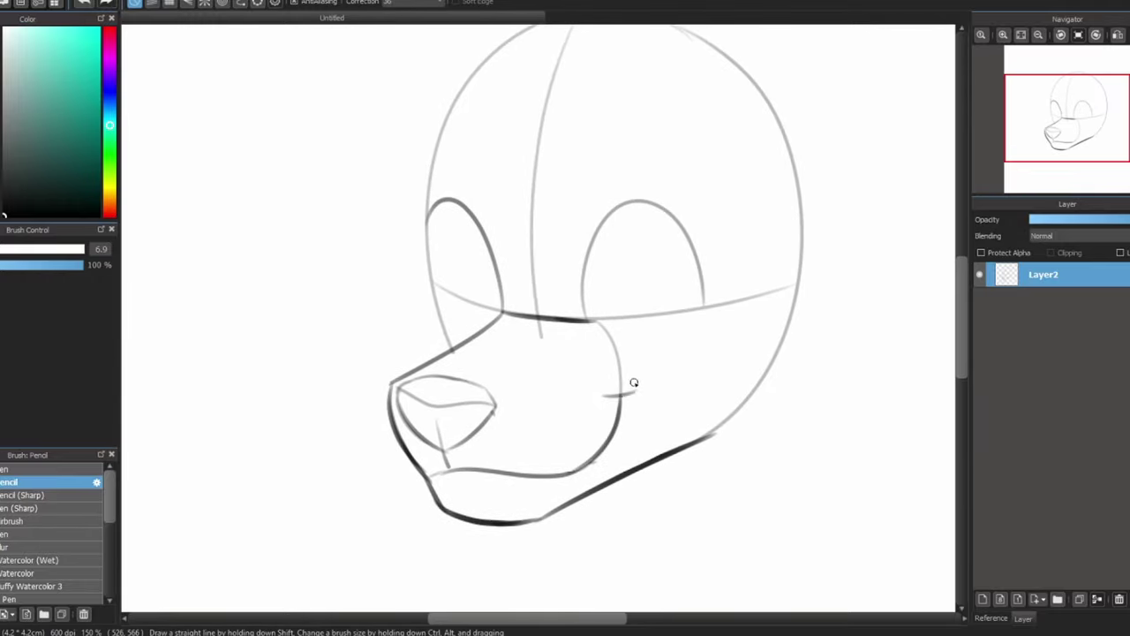
key("ctrl+z")
key("ctrl+z")
mouse_move(606, 394)
left_mouse_down()
mouse_move(639, 415)
mouse_move(620, 422)
left_mouse_up()
key("ctrl+z")
key("ctrl+z")
left_click_drag(646, 383, 620, 425)
Outline the far side of the face from the forehead past the brow and cheek to the muzzle tip.
mouse_move(1091, 114)
left_mouse_down()
mouse_move(1076, 131)
mouse_move(1064, 121)
left_mouse_up()
left_click_drag(544, 51, 430, 205)
left_click_drag(429, 256, 432, 269)
key("ctrl+z")
mouse_move(432, 201)
left_mouse_down()
mouse_move(434, 263)
mouse_move(408, 330)
left_mouse_up()
key("ctrl+z")
left_click_drag(432, 258, 397, 355)
left_click_drag(397, 356, 406, 410)
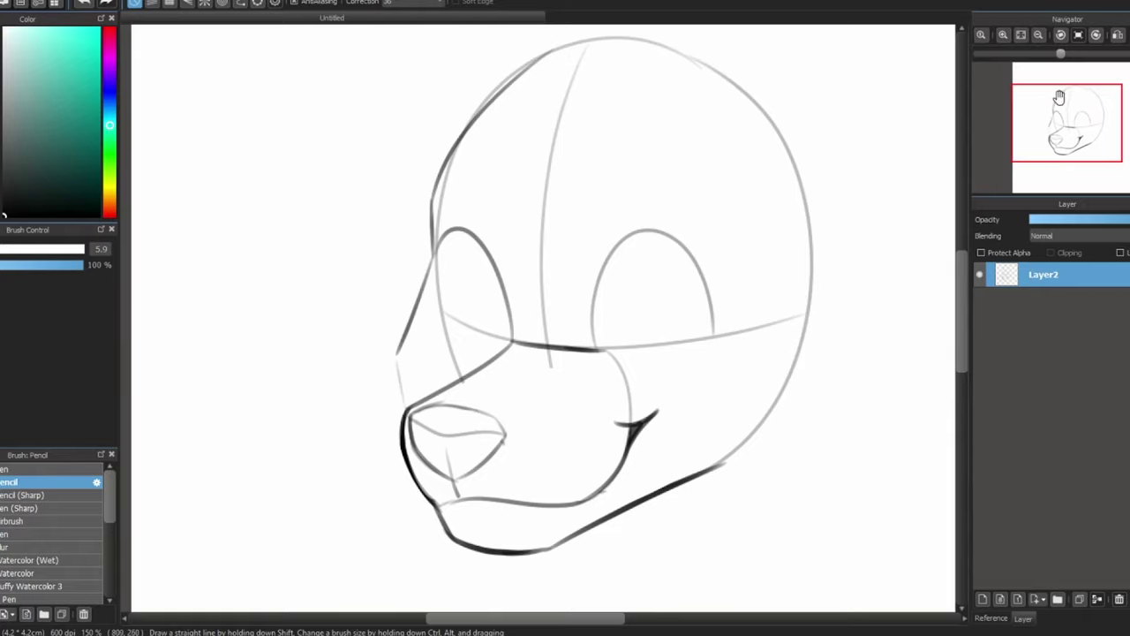
Flip the canvas view and draw the near cheek's outline with small fur tufts outside the head oval.
left_click(1118, 35)
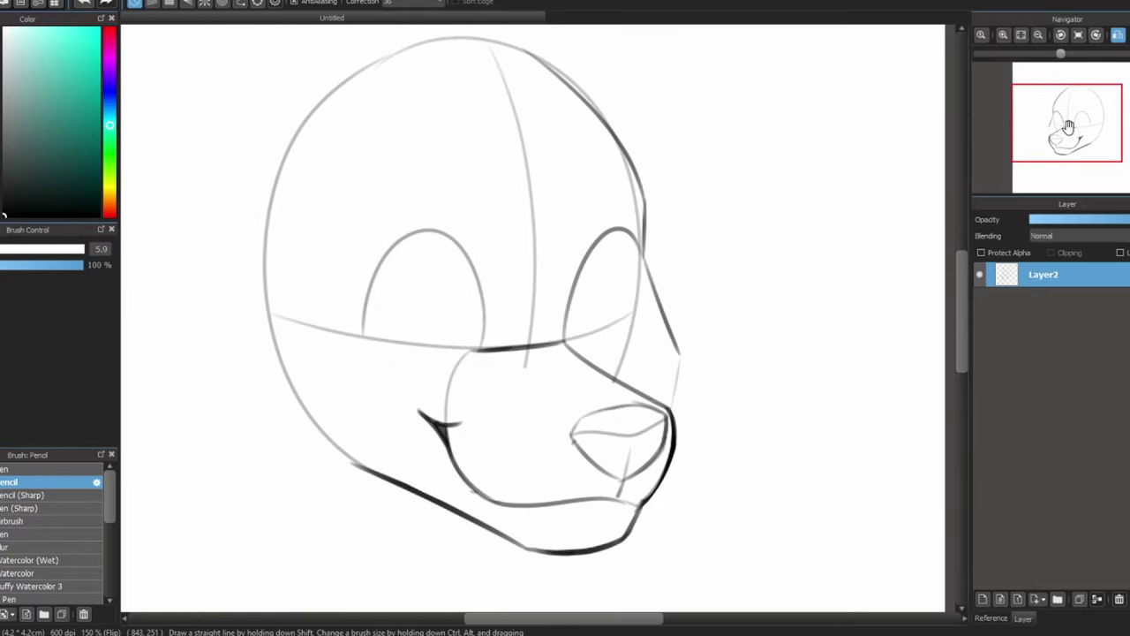
left_click_drag(1070, 125, 1084, 121)
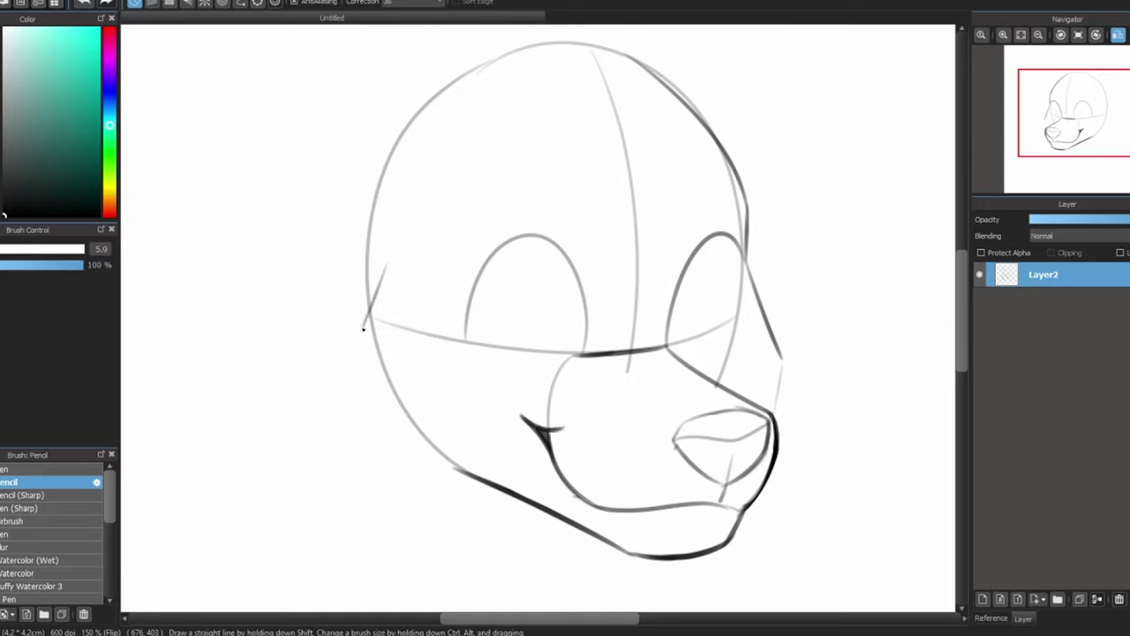
key("ctrl+z")
mouse_move(389, 258)
left_mouse_down()
mouse_move(355, 330)
mouse_move(388, 432)
left_mouse_up()
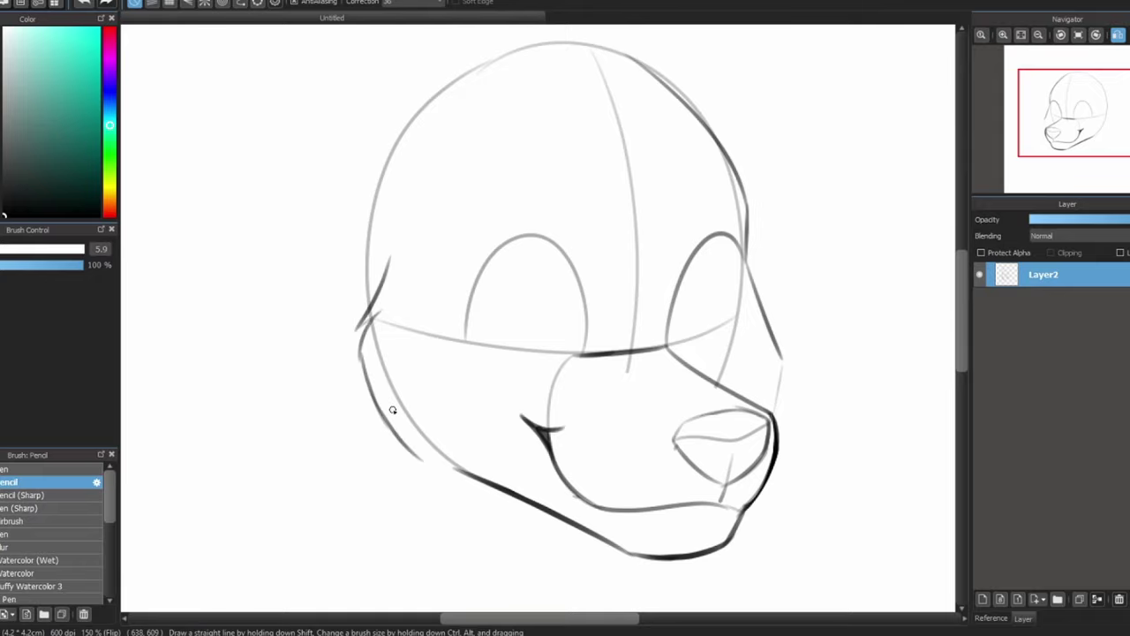
key("ctrl+z")
mouse_move(374, 325)
left_mouse_down()
mouse_move(380, 412)
mouse_move(439, 465)
left_mouse_up()
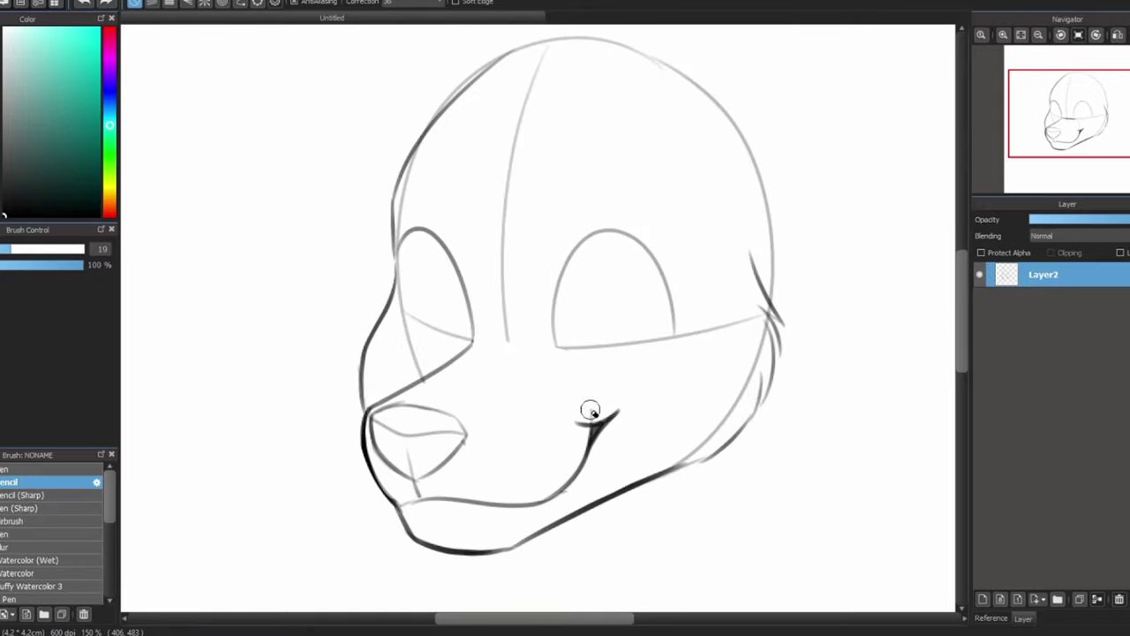
Erase the leftover guide lines around the mouth corner and the far eye.
left_click_drag(590, 410, 592, 413)
left_click_drag(413, 331, 409, 250)
mouse_move(413, 370)
left_mouse_down()
mouse_move(413, 346)
mouse_move(463, 337)
left_mouse_up()
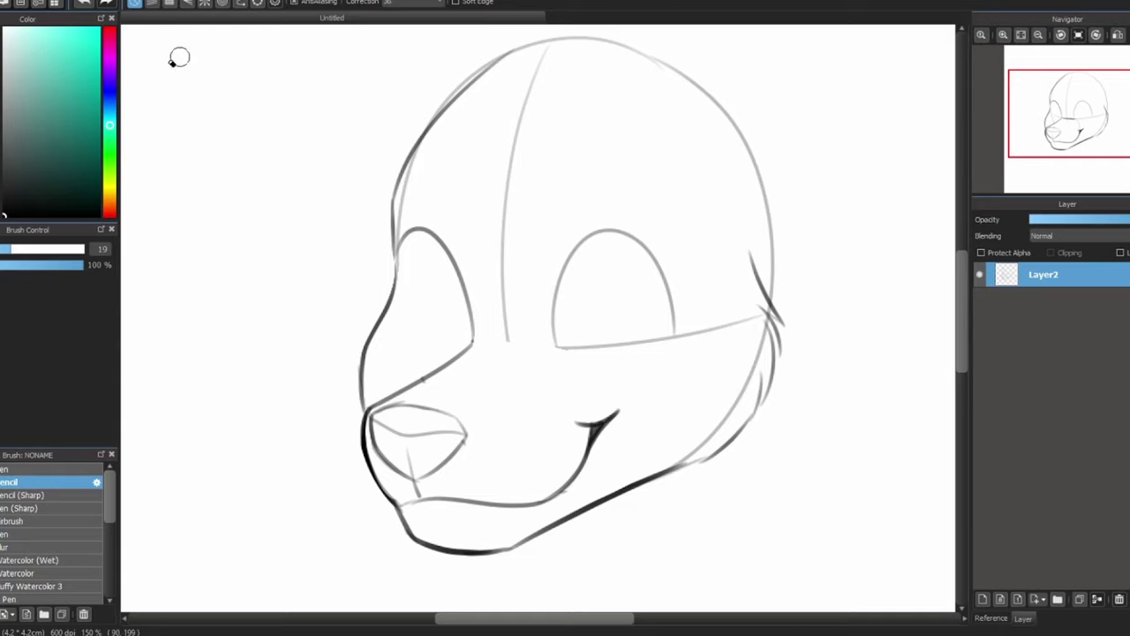
Close both eyes with curved lower outlines using the pencil.
key("b")
key("ctrl+z")
mouse_move(397, 255)
left_mouse_down()
mouse_move(417, 320)
mouse_move(448, 354)
left_mouse_up()
left_click_drag(628, 366, 677, 314)
key("ctrl+z")
mouse_move(557, 347)
left_mouse_down()
mouse_move(658, 341)
mouse_move(678, 309)
mouse_move(596, 368)
mouse_move(670, 312)
left_mouse_up()
key("ctrl+z")
key("ctrl+z")
key("ctrl+z")
left_click_drag(558, 352, 676, 316)
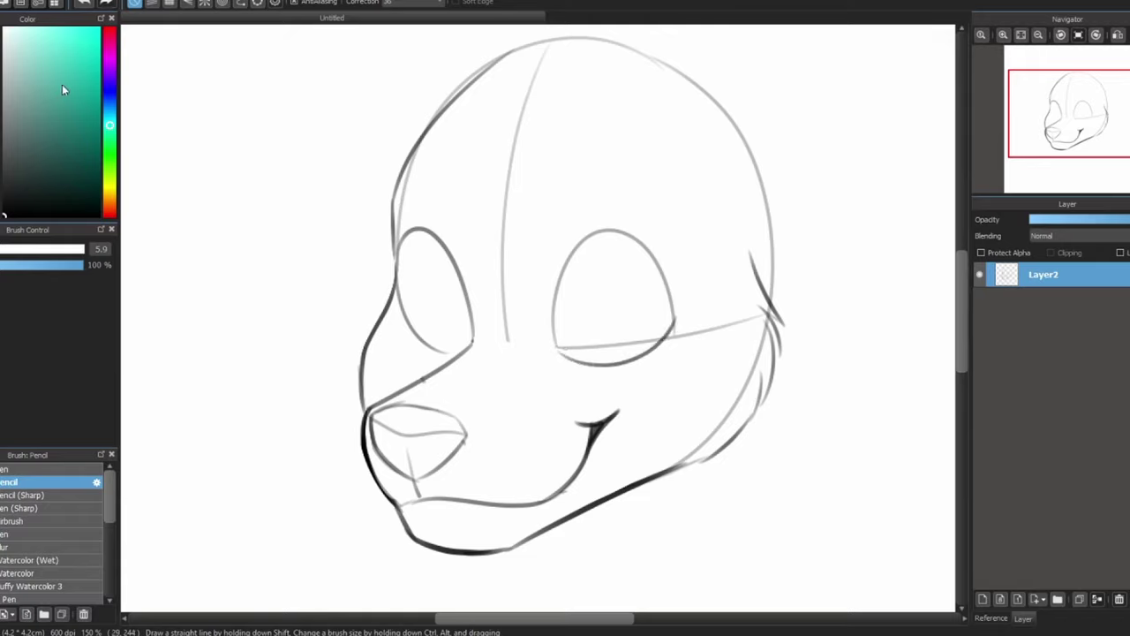
Erase the horizontal guide across the near eye and cheek and the old oval edge inside the jaw.
key("e")
left_click_drag(567, 346, 752, 315)
left_click_drag(730, 389, 674, 456)
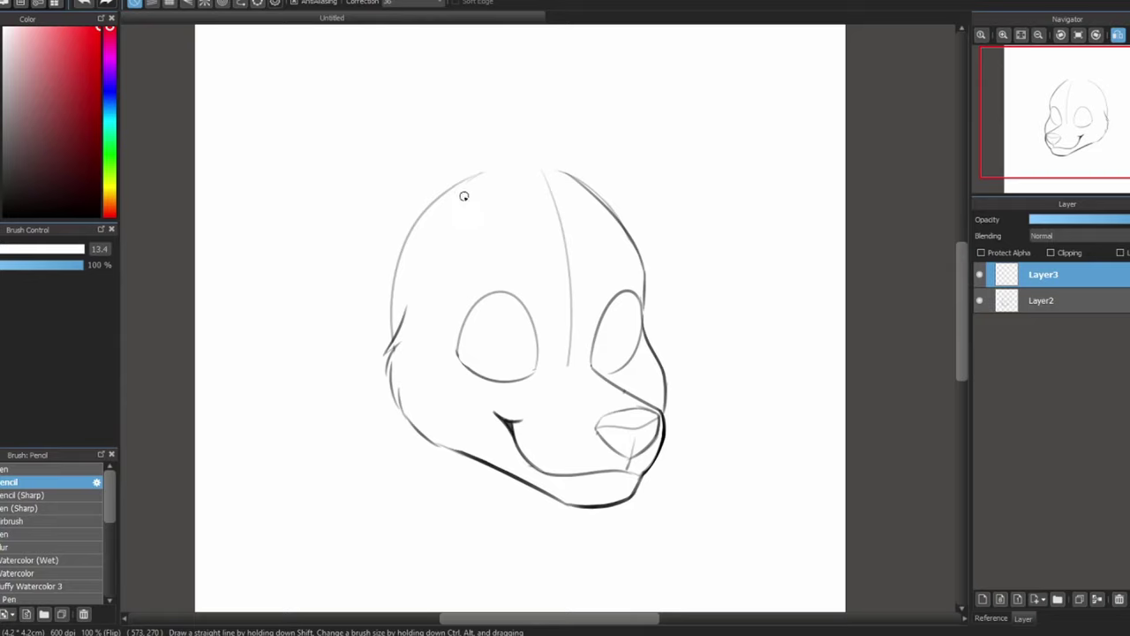
Sketch a large pointed near ear in red on a new layer and shift it slightly down.
mouse_move(456, 203)
left_mouse_down()
mouse_move(497, 160)
mouse_move(338, 76)
mouse_move(341, 287)
left_mouse_up()
key("ctrl+z")
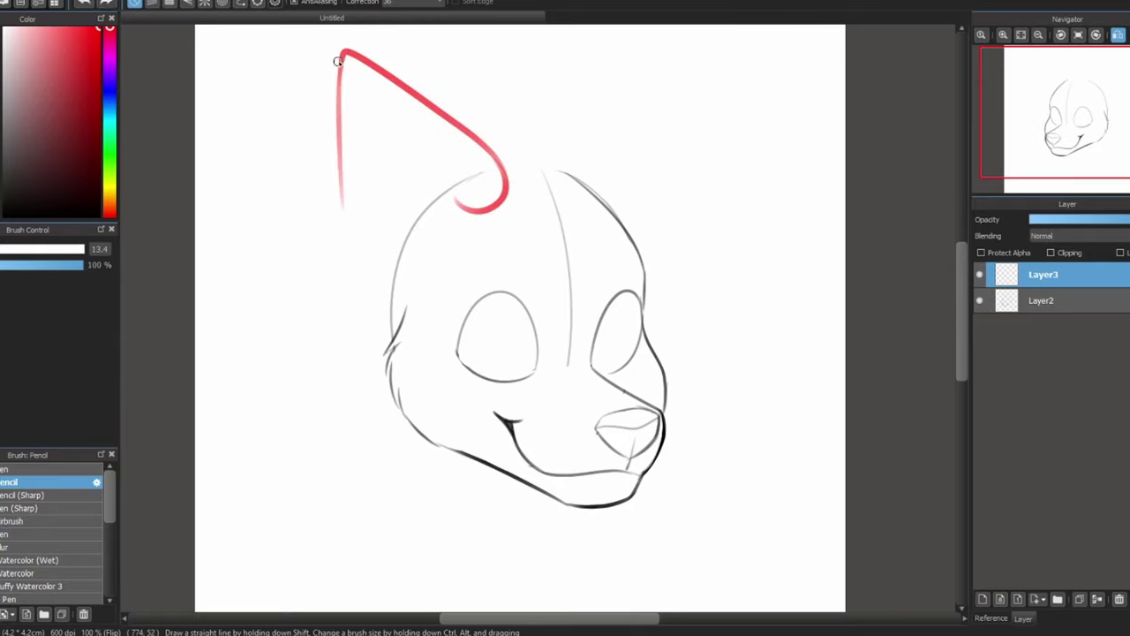
left_click_drag(337, 62, 339, 216)
left_click_drag(338, 161, 369, 304)
left_click_drag(340, 213, 392, 340)
left_click_drag(347, 171, 371, 307)
key("v")
left_click_drag(593, 187, 588, 197)
Add the near ear's inner fold lines in red along its front and back edges.
key("b")
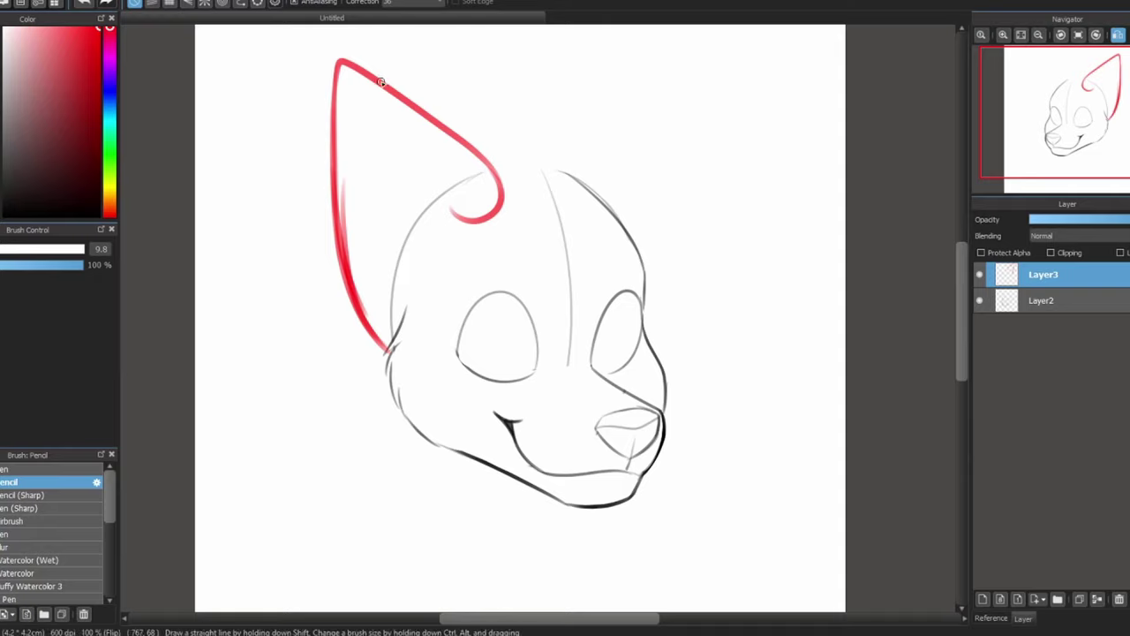
mouse_move(392, 92)
left_mouse_down()
mouse_move(448, 202)
mouse_move(475, 225)
left_mouse_up()
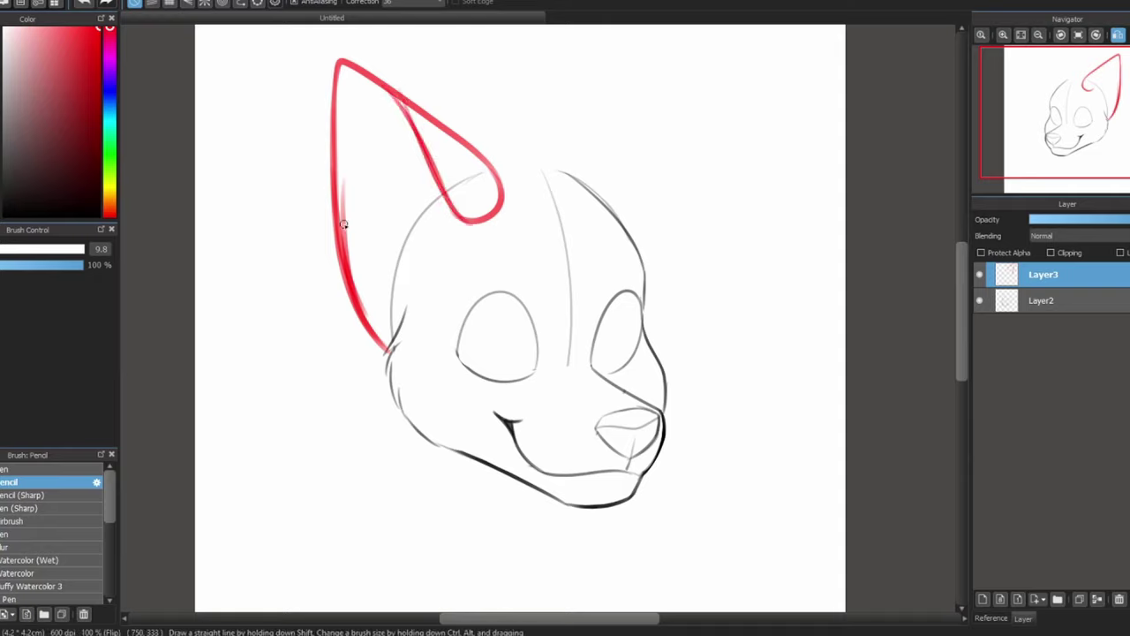
left_click_drag(342, 203, 401, 313)
key("ctrl+z")
mouse_move(343, 231)
left_mouse_down()
mouse_move(401, 313)
mouse_move(386, 277)
left_mouse_up()
Sketch the near ear's curved base and a matching far ear in red.
left_click(1078, 35)
left_click_drag(1105, 104, 1083, 115)
left_click_drag(574, 269, 629, 344)
left_click_drag(1087, 126, 1080, 120)
Trace the near ear in dark pencil on Layer2, including its inner edge and fur tufts.
left_click(1118, 36)
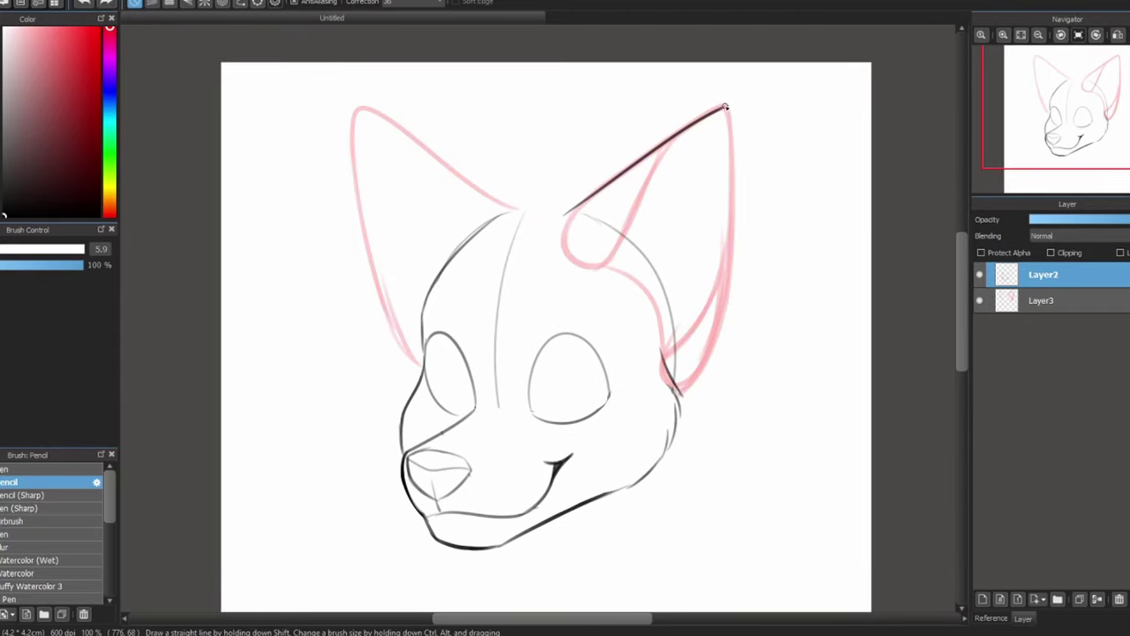
left_click_drag(728, 107, 720, 351)
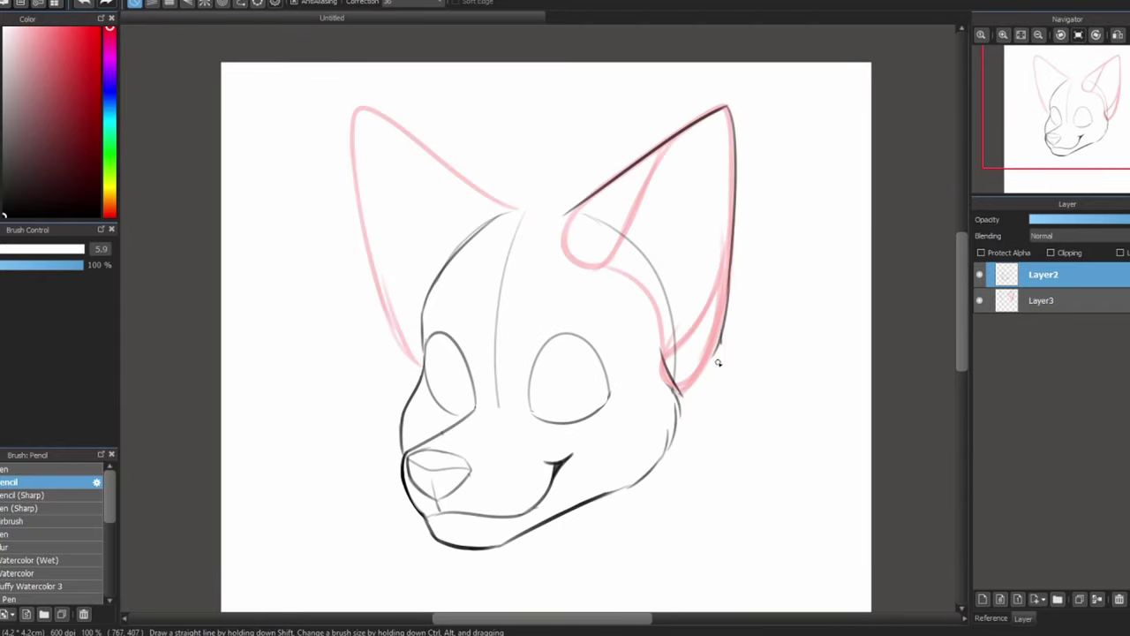
left_click(1118, 36)
key("ctrl+z")
mouse_move(352, 127)
left_mouse_down()
mouse_move(424, 176)
mouse_move(456, 240)
left_mouse_up()
key("ctrl+z")
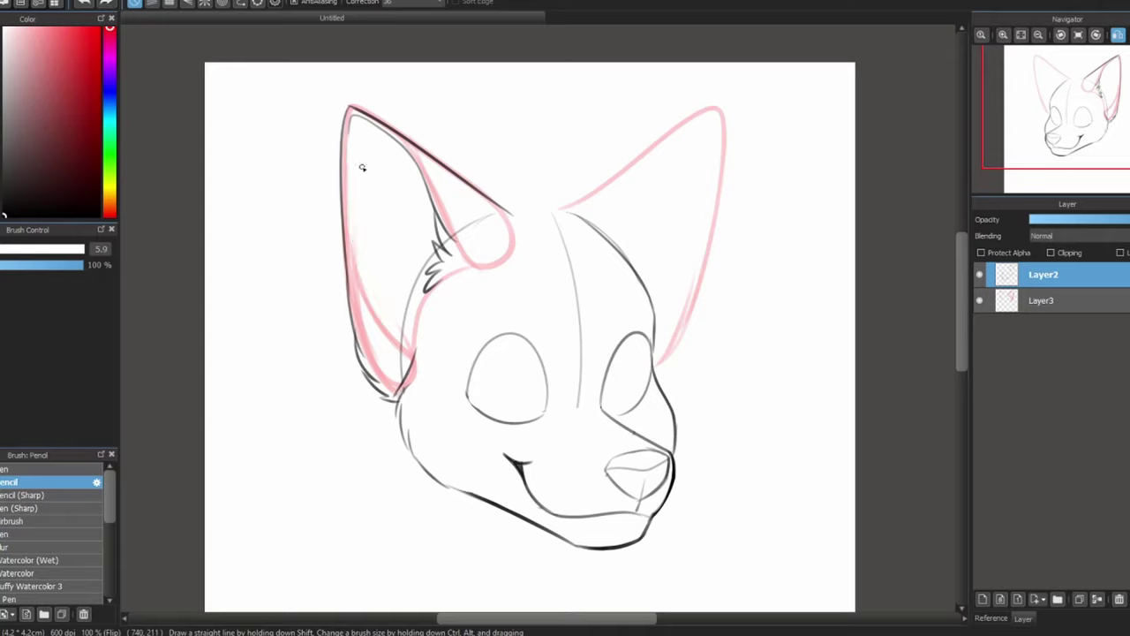
left_click_drag(352, 134, 369, 307)
Lower the opacity of the red ear sketch on Layer3 and make Layer2 active again.
left_click(1042, 300)
left_click_drag(1064, 221, 1045, 220)
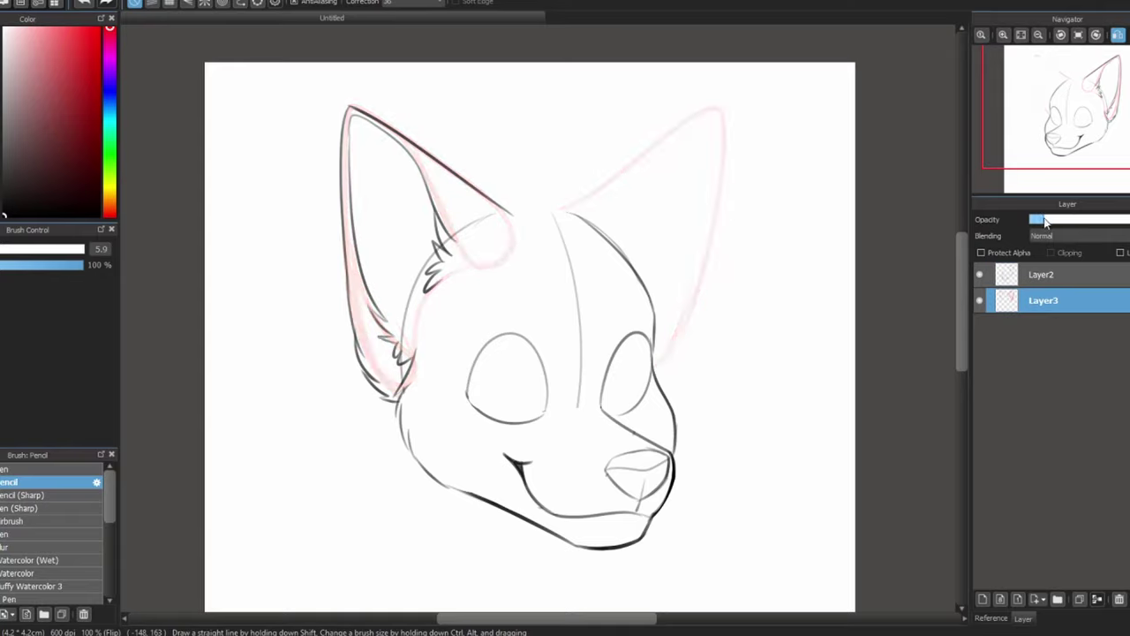
left_click(1043, 275)
Draw pointed hair tufts across the top of the head between the ears.
left_click_drag(501, 203, 579, 168)
left_click_drag(579, 168, 558, 195)
mouse_move(547, 197)
left_mouse_down()
mouse_move(637, 210)
mouse_move(601, 214)
left_mouse_up()
left_click_drag(604, 214, 658, 255)
left_click_drag(657, 255, 625, 248)
Trace the far ear in dark pencil over the faded red sketch and add small fur tufts at its base.
mouse_move(590, 188)
left_mouse_down()
mouse_move(713, 112)
mouse_move(662, 363)
left_mouse_up()
left_click_drag(691, 318, 668, 365)
left_click_drag(678, 361, 657, 382)
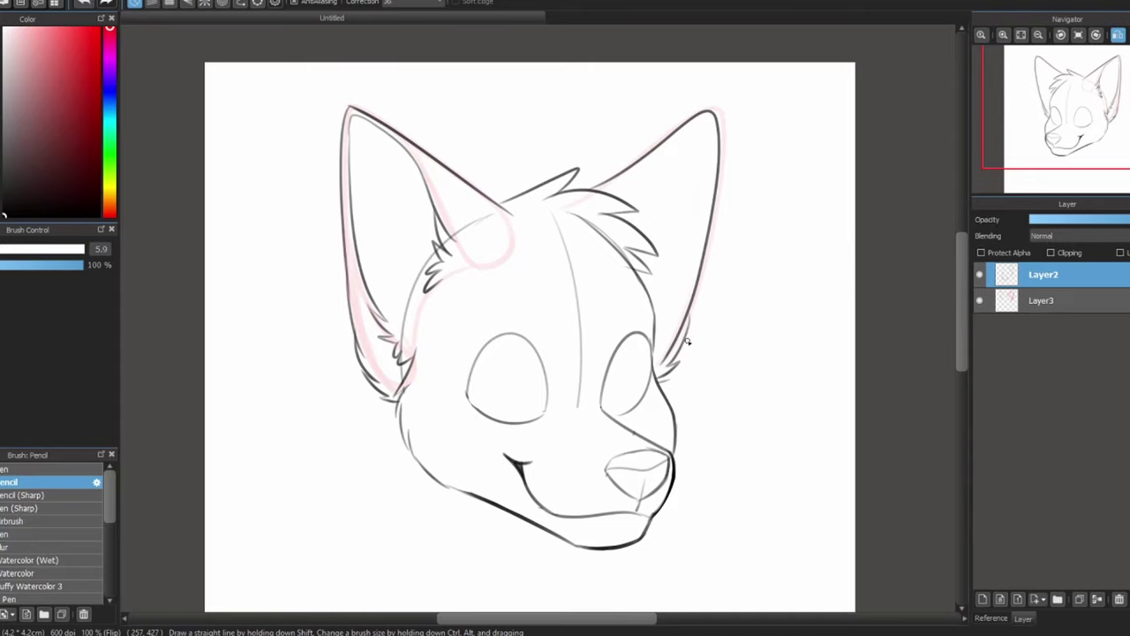
Delete Layer3 with the red ear sketch and erase leftover guide lines on the head.
left_click(1118, 35)
left_click_drag(1063, 48, 1057, 56)
left_click(1042, 300)
left_click(1120, 600)
left_click_drag(1072, 121, 1069, 126)
key("e")
left_click_drag(634, 161, 656, 169)
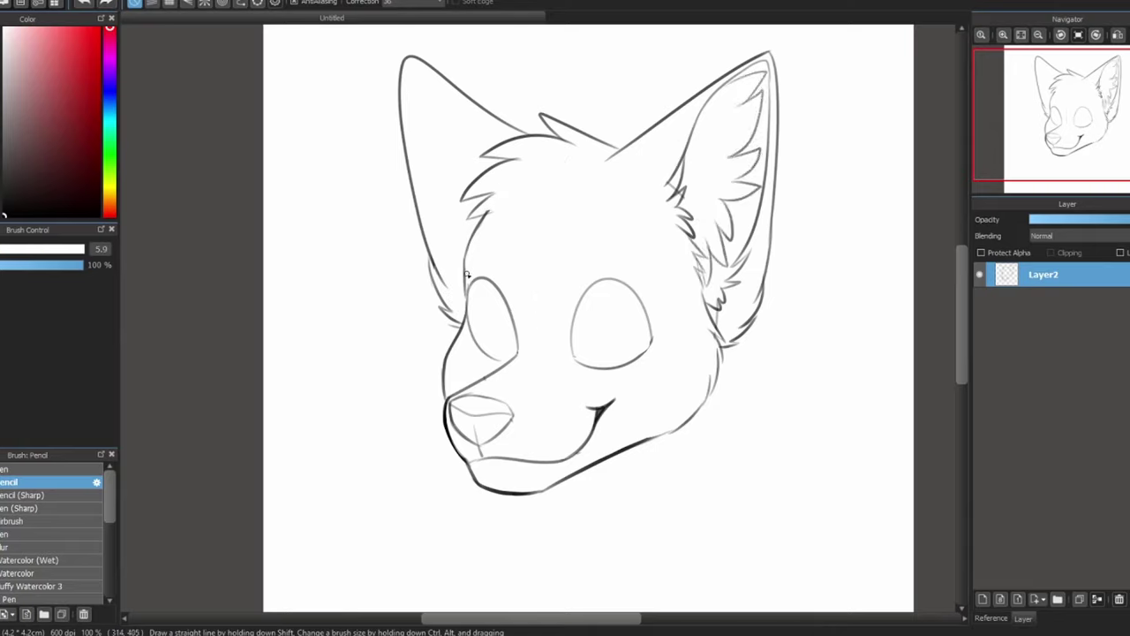
Draw a light curved brow arc above each eye oval.
left_click_drag(467, 258, 513, 243)
key("ctrl+z")
mouse_move(654, 280)
left_mouse_down()
mouse_move(625, 237)
mouse_move(577, 240)
left_mouse_up()
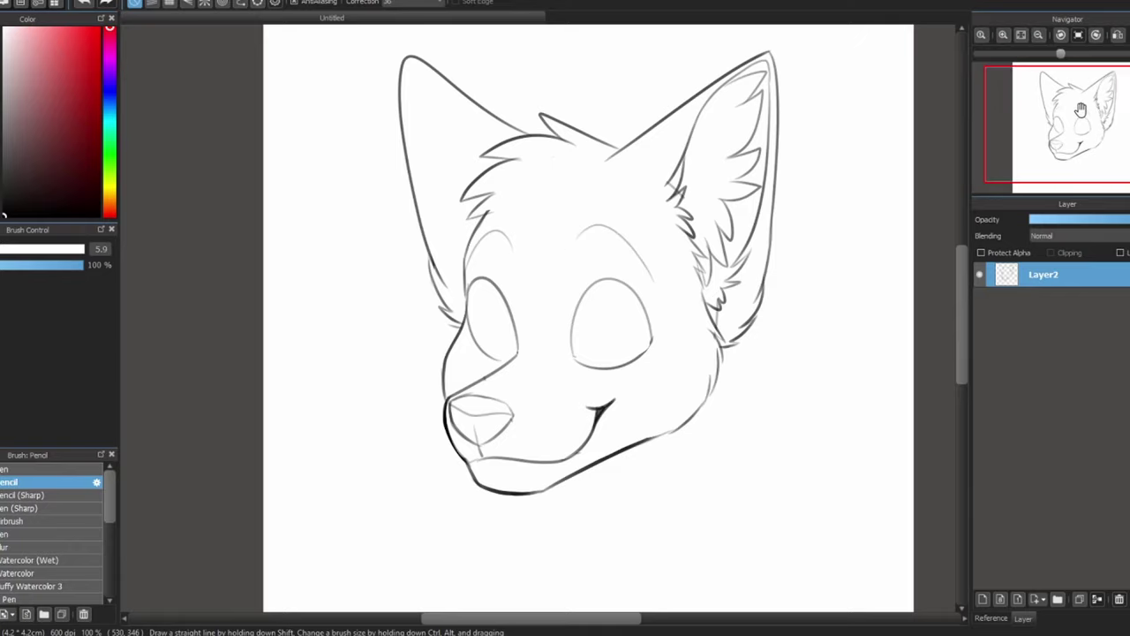
Add a new layer and draw jagged cheek fur on the far side of the face with a 10.3 pencil.
left_click_drag(1079, 110, 1079, 134)
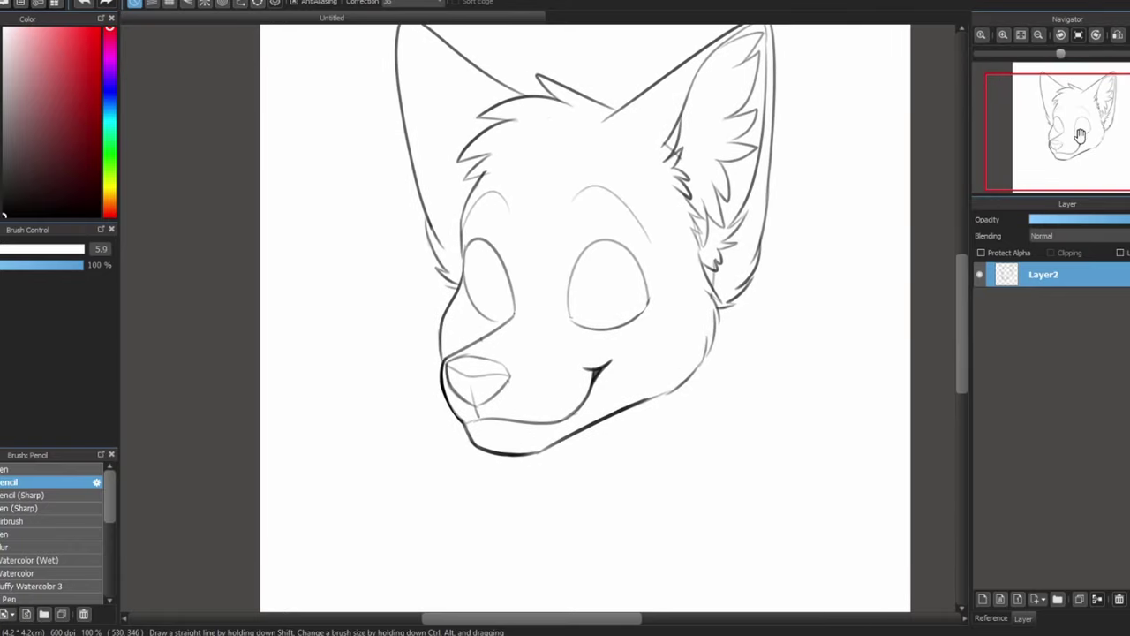
left_click(2, 251)
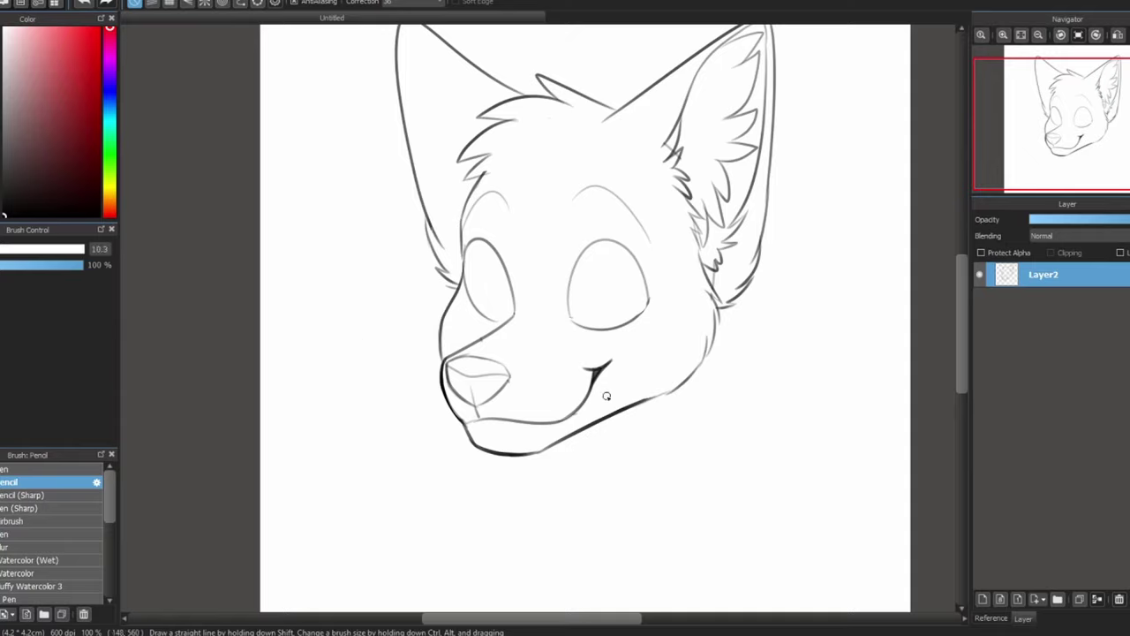
left_click(984, 598)
mouse_move(462, 262)
left_mouse_down()
mouse_move(439, 295)
mouse_move(453, 295)
mouse_move(397, 342)
mouse_move(424, 362)
left_mouse_up()
key("ctrl+z")
key("ctrl+z")
key("ctrl+z")
mouse_move(392, 306)
left_mouse_down()
mouse_move(429, 325)
mouse_move(405, 341)
mouse_move(406, 362)
mouse_move(417, 352)
mouse_move(404, 365)
mouse_move(436, 386)
left_mouse_up()
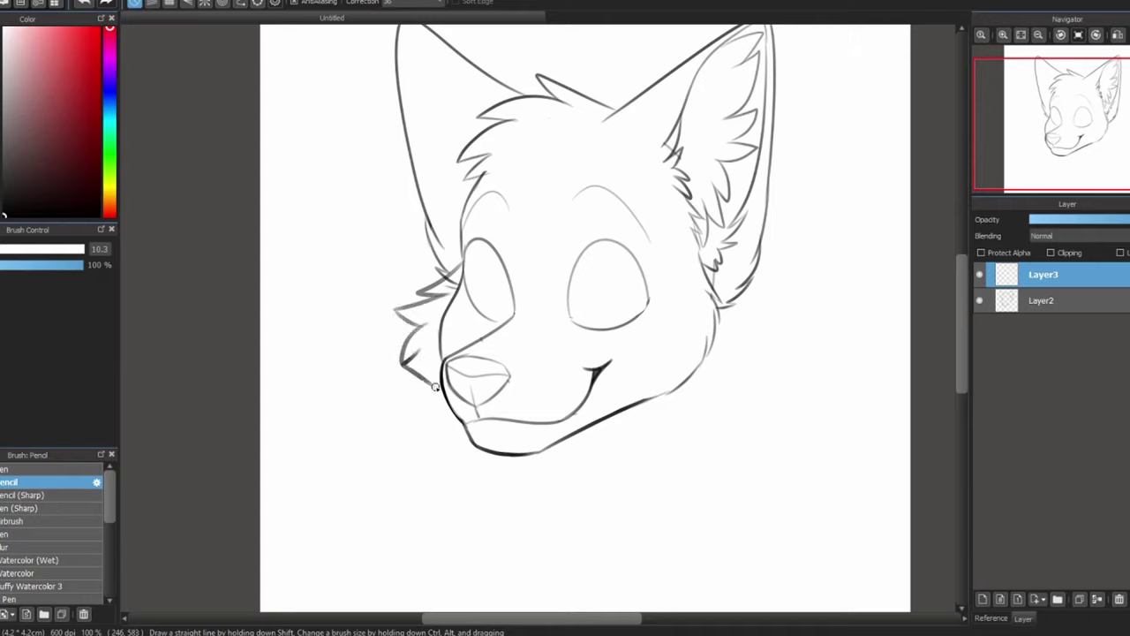
Draw jagged cheek fur on the near side of the face, from the ear base down to the jaw.
left_click(1118, 35)
left_click_drag(1086, 136, 1084, 135)
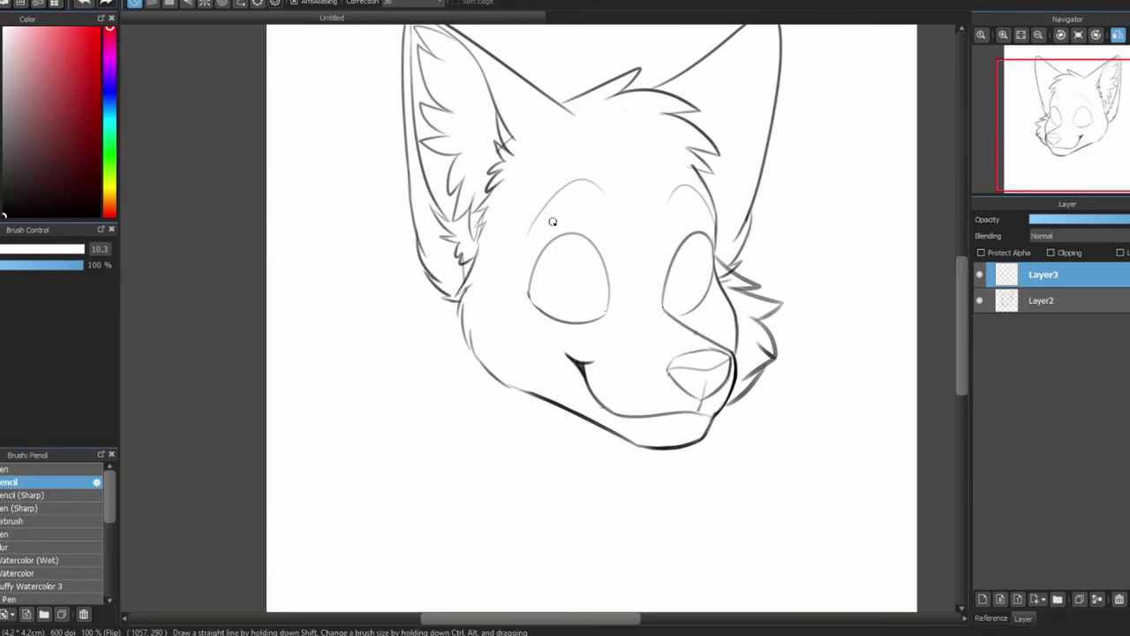
mouse_move(481, 226)
left_mouse_down()
mouse_move(435, 249)
mouse_move(466, 256)
mouse_move(425, 286)
left_mouse_up()
key("ctrl+z")
mouse_move(461, 253)
left_mouse_down()
mouse_move(425, 298)
mouse_move(419, 328)
mouse_move(459, 343)
mouse_move(431, 349)
mouse_move(471, 369)
mouse_move(453, 375)
mouse_move(500, 384)
mouse_move(483, 401)
mouse_move(575, 398)
left_mouse_up()
key("ctrl+z")
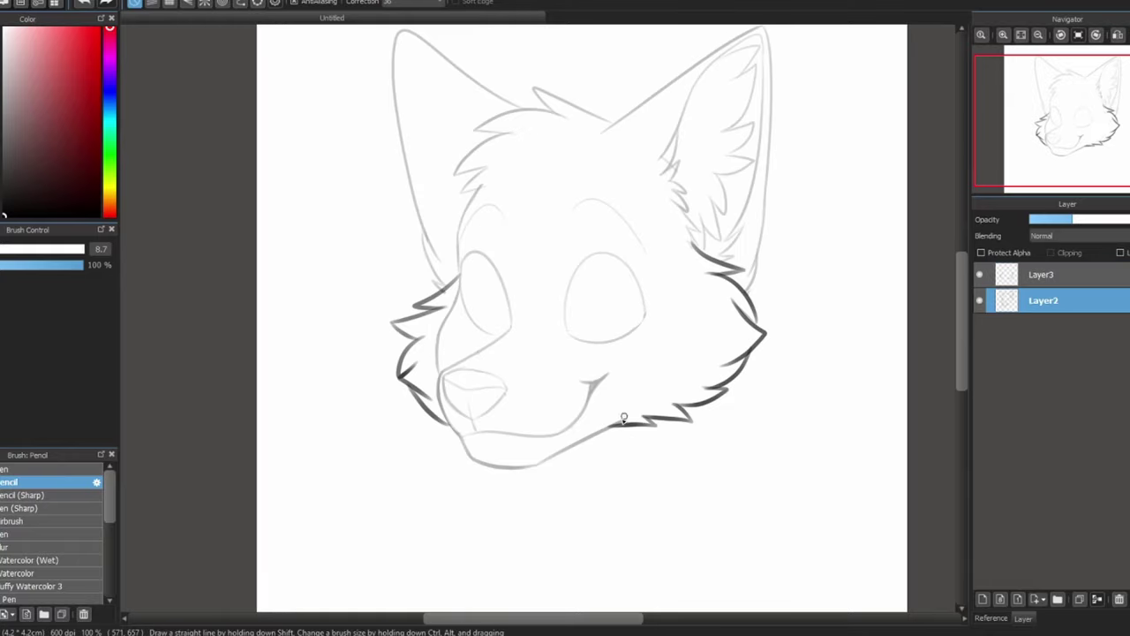
mouse_move(614, 424)
left_mouse_down()
mouse_move(651, 391)
mouse_move(607, 427)
mouse_move(677, 356)
left_mouse_up()
key("ctrl+z")
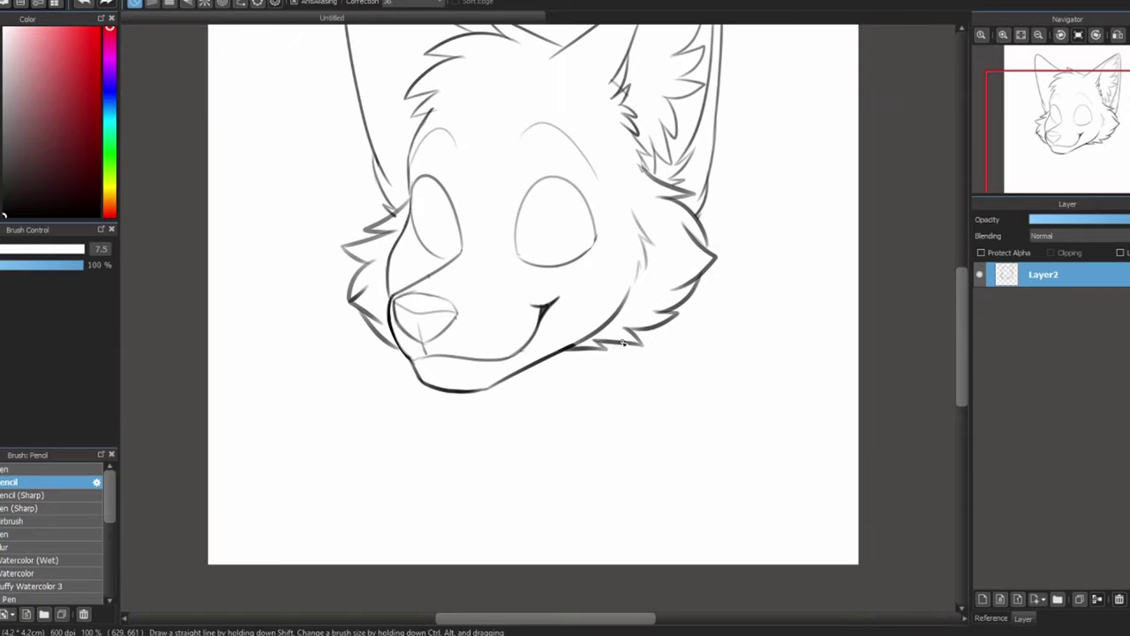
Sketch light guide lines for the neck, running from the chin and cheek fur down to the chest.
left_click_drag(618, 350, 509, 433)
key("ctrl+z")
left_click_drag(618, 349, 511, 427)
left_click_drag(480, 466, 470, 491)
left_click_drag(526, 411, 590, 361)
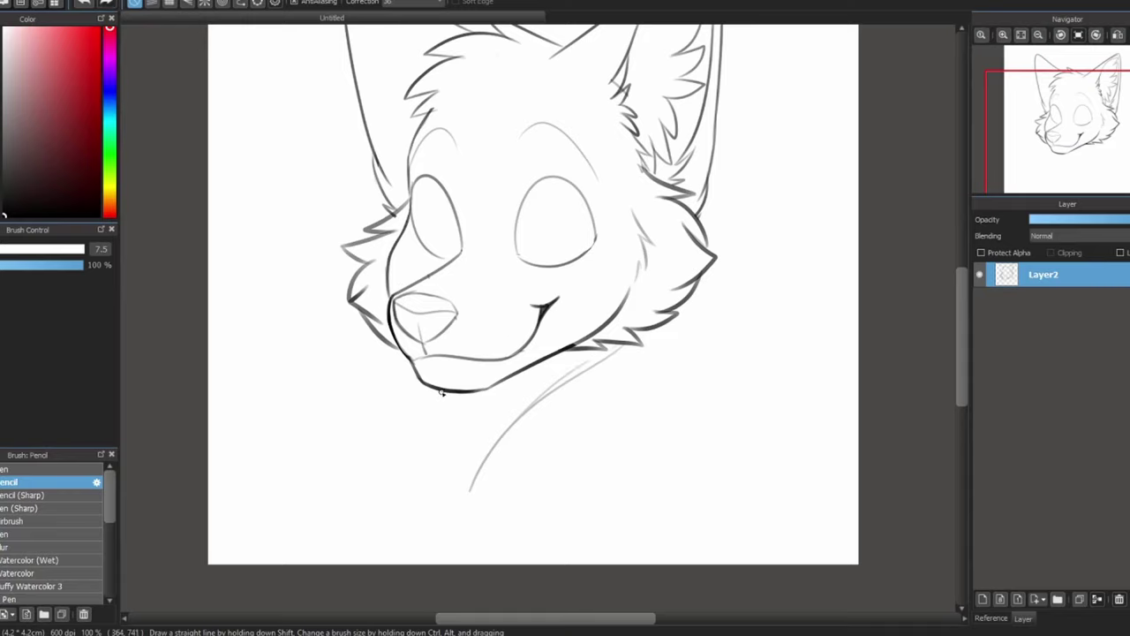
left_click_drag(447, 397, 465, 482)
key("ctrl+z")
key("ctrl+z")
left_click_drag(446, 393, 466, 484)
mouse_move(630, 346)
left_mouse_down()
mouse_move(649, 438)
mouse_move(681, 454)
left_mouse_up()
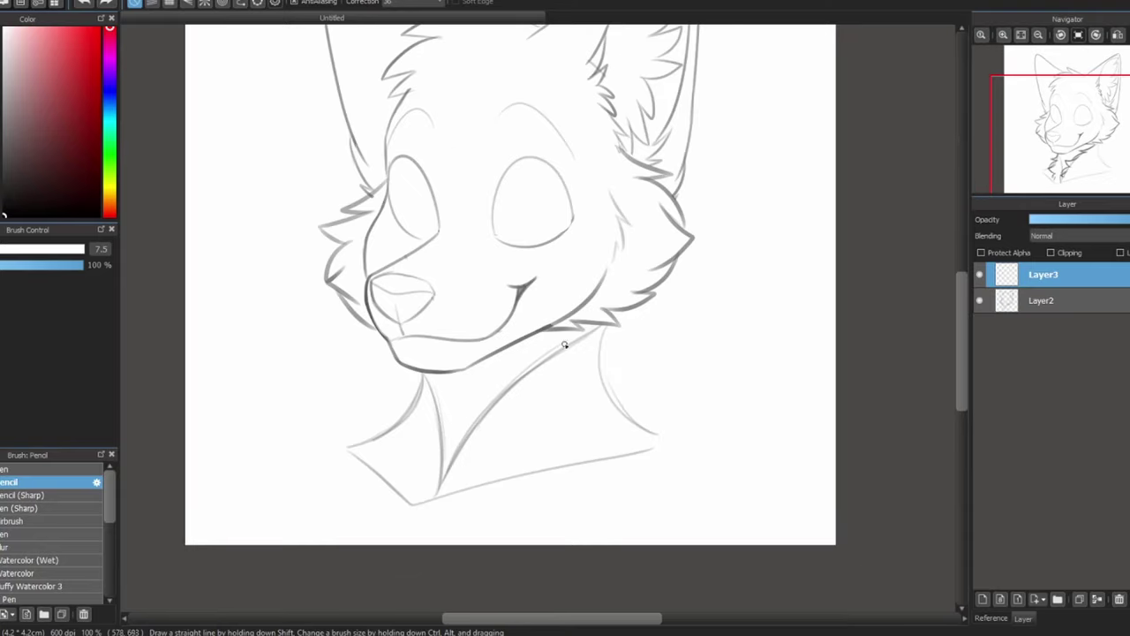
Draw pointed chest and throat fur tufts on Layer3 over the neck guide lines.
left_click_drag(576, 343, 509, 377)
mouse_move(508, 369)
left_mouse_down()
mouse_move(526, 393)
mouse_move(472, 414)
left_mouse_up()
left_click_drag(500, 408, 455, 423)
mouse_move(456, 423)
left_mouse_down()
mouse_move(481, 438)
mouse_move(451, 465)
left_mouse_up()
mouse_move(423, 373)
left_mouse_down()
mouse_move(389, 403)
mouse_move(382, 381)
mouse_move(368, 425)
left_mouse_up()
key("ctrl+z")
mouse_move(401, 426)
left_mouse_down()
mouse_move(389, 500)
mouse_move(422, 504)
left_mouse_up()
mouse_move(363, 441)
left_mouse_down()
mouse_move(342, 447)
mouse_move(379, 476)
left_mouse_up()
Outline the back and base of the neck, and erase the rough neck guides on Layer2 with a size 115 eraser.
left_click_drag(605, 326, 669, 438)
left_click_drag(669, 438, 417, 505)
left_click(1042, 301)
key("e")
left_click(76, 249)
left_click_drag(430, 404, 424, 487)
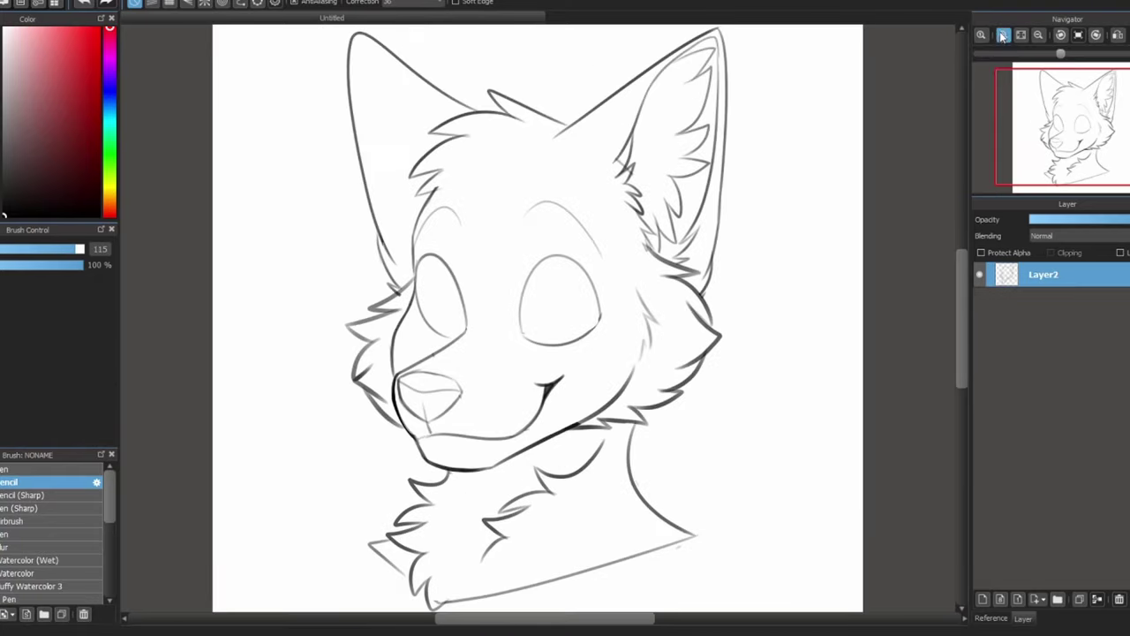
Fade Layer2 and add a new layer above it for the eyes, with the pencil at about size 15.
key("ctrl+plus")
key("ctrl+plus")
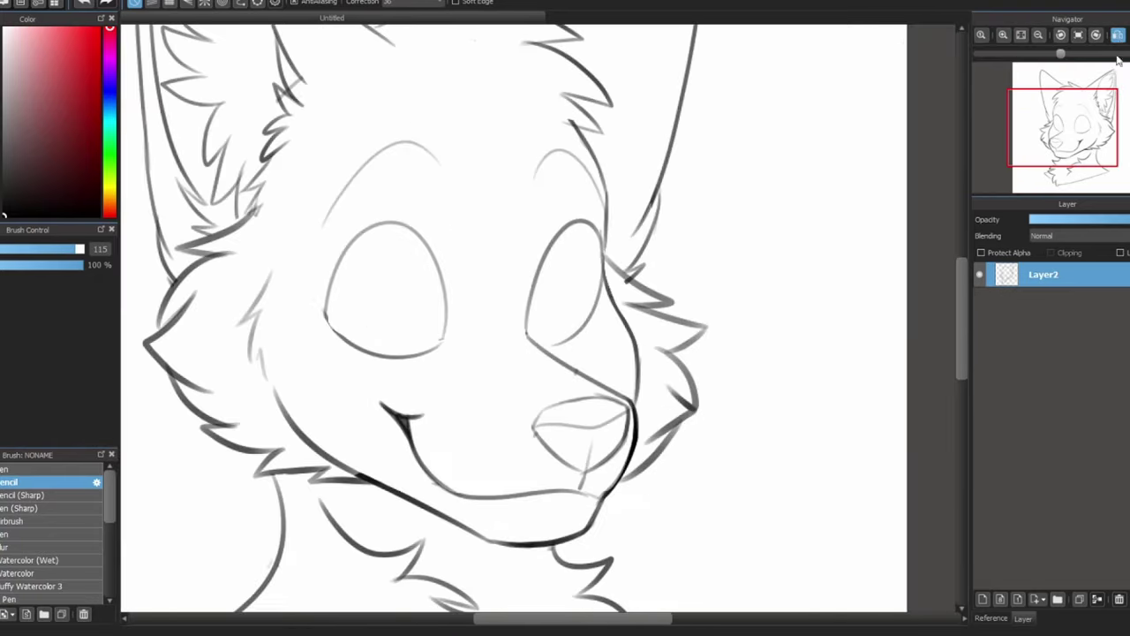
left_click_drag(1073, 124, 1078, 127)
left_click(1065, 220)
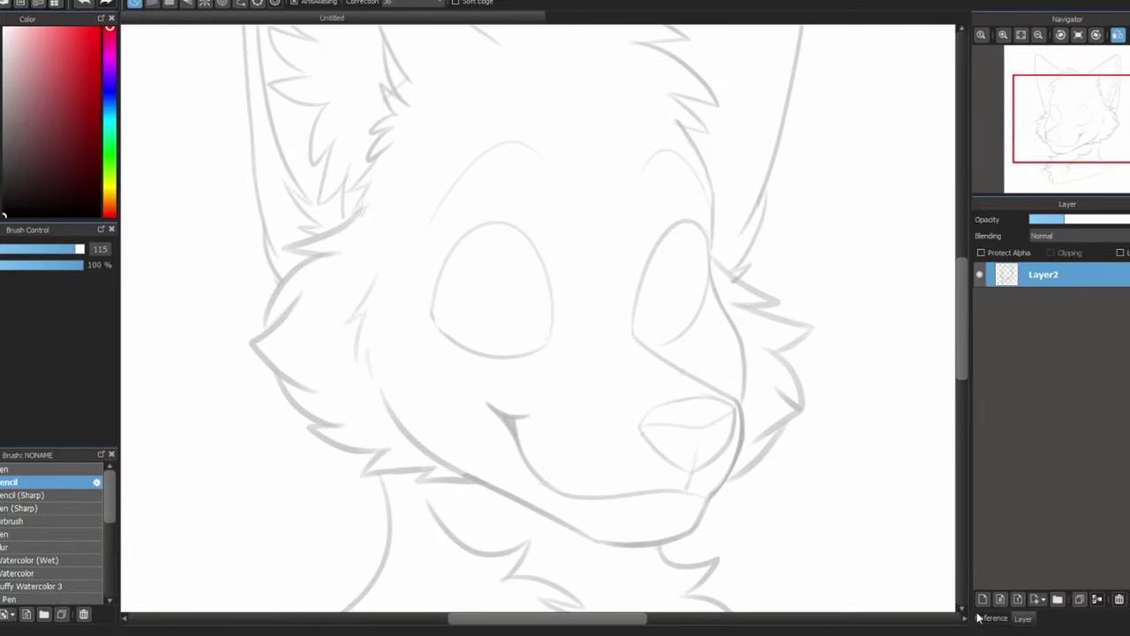
left_click(982, 600)
key("b")
left_click(4, 249)
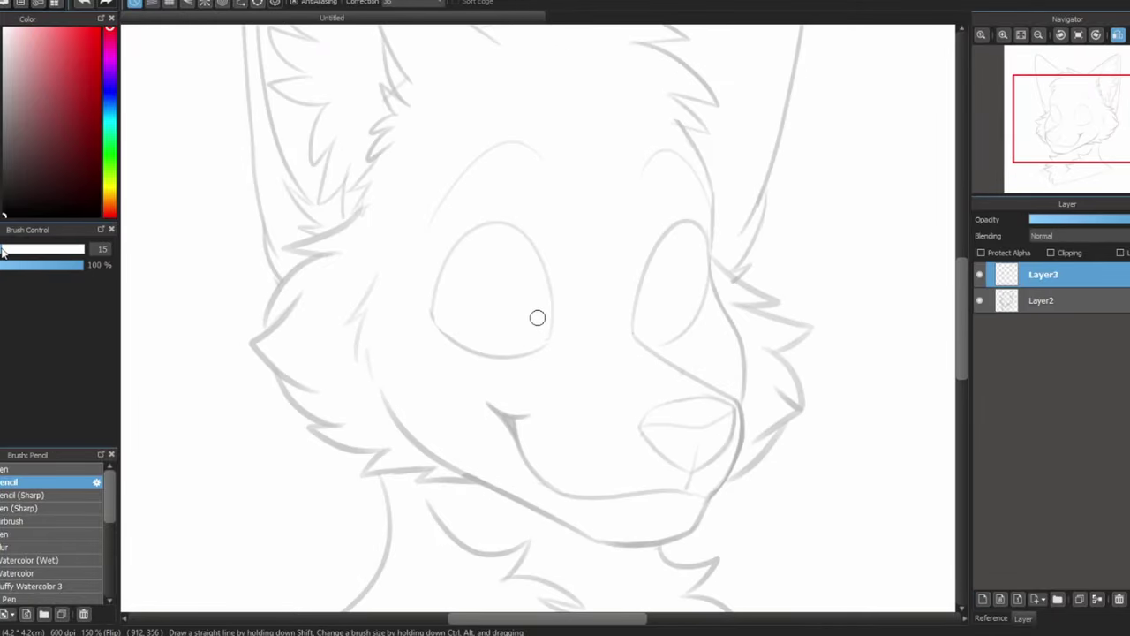
Try half-closed eyes with flat upper lids and rounded lower lids over both eye ovals.
left_click_drag(436, 277, 564, 289)
mouse_move(435, 292)
left_mouse_down()
mouse_move(537, 353)
mouse_move(563, 296)
left_mouse_up()
left_click_drag(636, 287, 714, 284)
left_click_drag(638, 293, 710, 293)
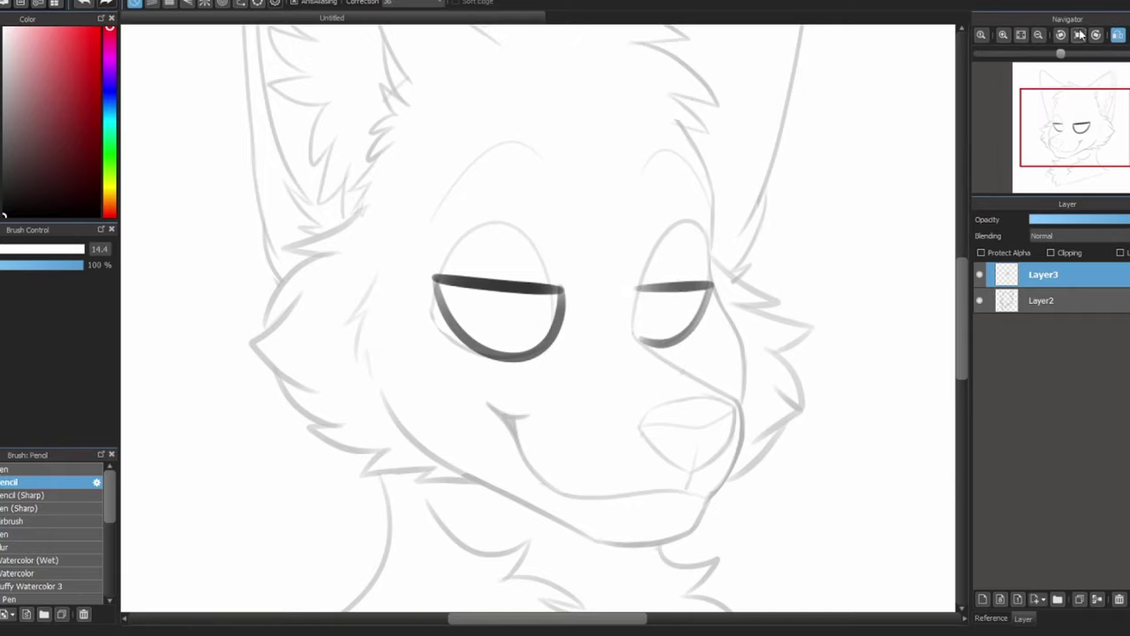
left_click(1079, 34)
key("ctrl+z")
key("ctrl+z")
key("ctrl+z")
key("ctrl+z")
key("ctrl+z")
Try an angry eye shape with upper lids slanting down toward the muzzle on both eyes.
left_click_drag(393, 267, 470, 292)
left_click_drag(399, 278, 470, 325)
left_click_drag(537, 291, 668, 269)
left_click_drag(546, 318, 538, 318)
key("ctrl+z")
key("ctrl+z")
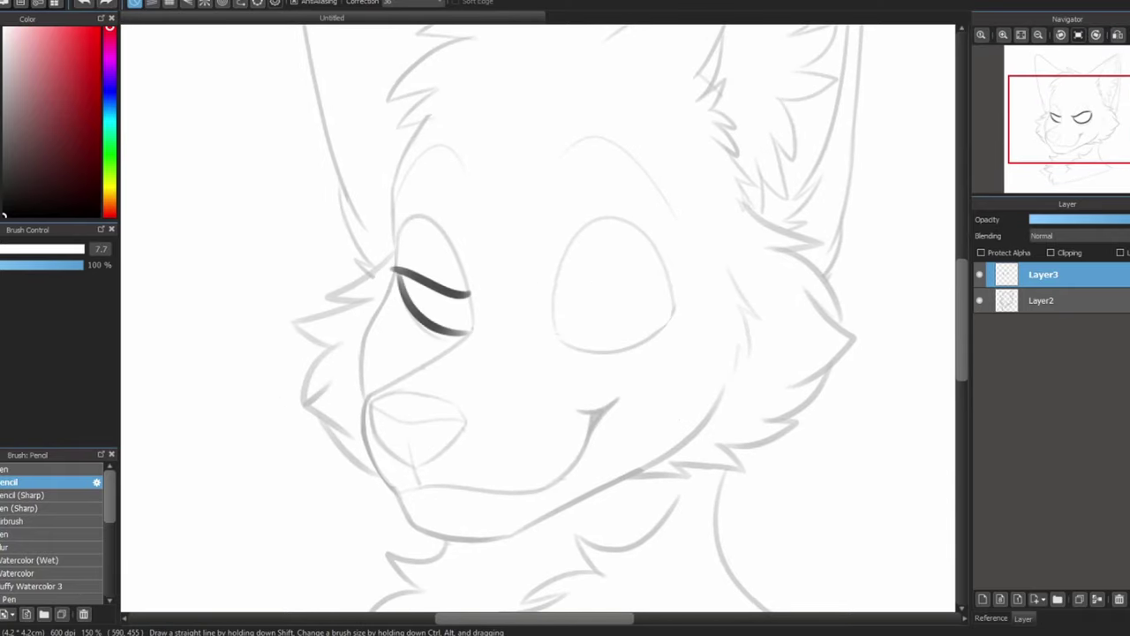
key("ctrl+z")
key("ctrl+z")
mouse_move(395, 272)
left_mouse_down()
mouse_move(467, 296)
mouse_move(395, 272)
left_mouse_up()
key("ctrl+z")
left_click(1118, 34)
key("ctrl+z")
Try another lower-lid outline on the near eye.
mouse_move(668, 363)
left_mouse_down()
mouse_move(716, 261)
mouse_move(745, 316)
mouse_move(688, 373)
left_mouse_up()
mouse_move(464, 333)
left_mouse_down()
mouse_move(538, 267)
mouse_move(588, 353)
left_mouse_up()
mouse_move(468, 330)
left_mouse_down()
mouse_move(568, 383)
mouse_move(585, 362)
mouse_move(517, 381)
mouse_move(573, 376)
mouse_move(589, 333)
mouse_move(577, 379)
mouse_move(587, 342)
mouse_move(590, 385)
left_mouse_up()
key("ctrl+z")
key("ctrl+z")
key("ctrl+z")
Outline both eyes as wide open, with thick curved upper lids, lower lids and a pointed inner corner.
mouse_move(469, 332)
left_mouse_down()
mouse_move(530, 266)
mouse_move(588, 338)
left_mouse_up()
mouse_move(544, 266)
left_mouse_down()
mouse_move(593, 336)
mouse_move(589, 355)
mouse_move(466, 331)
left_mouse_up()
left_click_drag(670, 346, 744, 312)
left_click_drag(697, 272, 673, 327)
left_click_drag(573, 384, 601, 390)
Draw a curved iris inside each open eye.
key("h")
left_click_drag(421, 266, 460, 343)
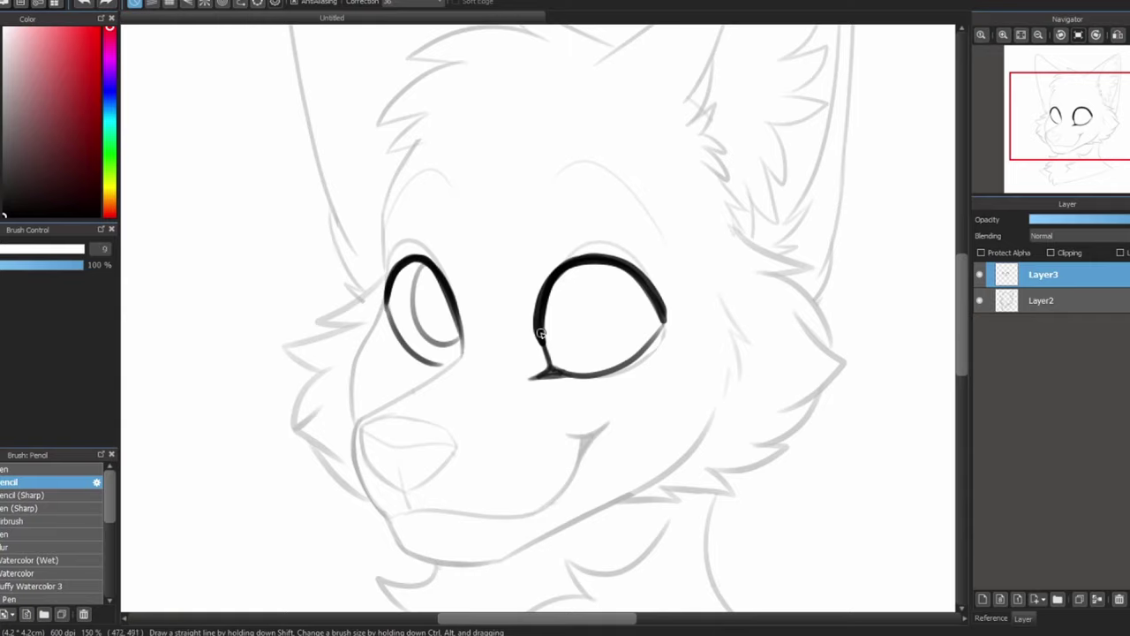
mouse_move(558, 354)
left_mouse_down()
mouse_move(605, 268)
mouse_move(586, 281)
left_mouse_up()
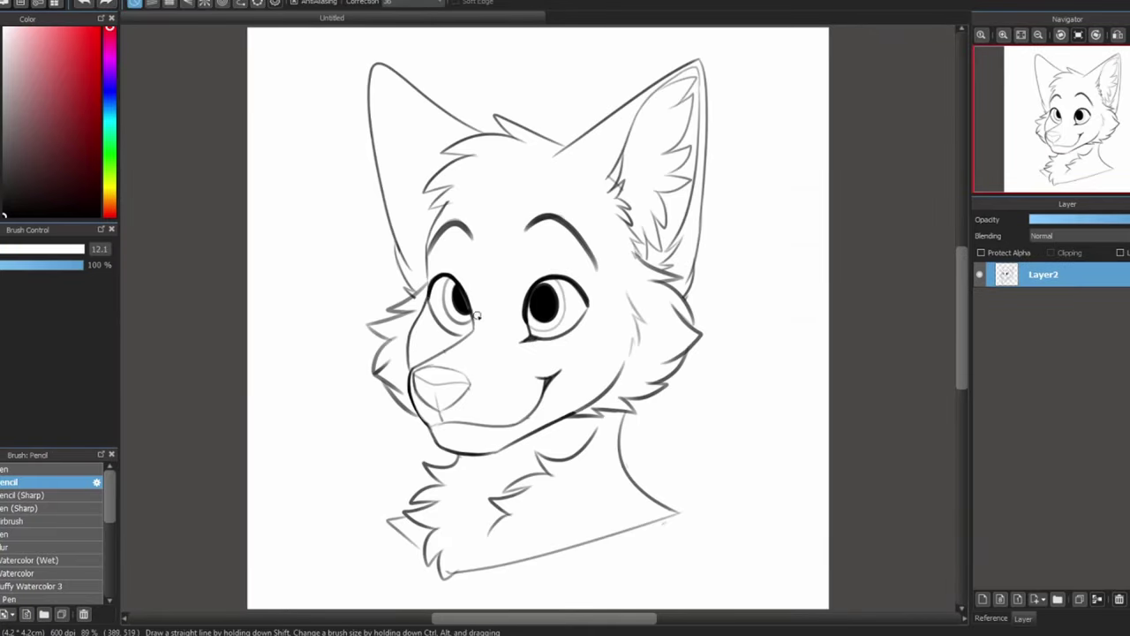
Move the head sketch slightly on the canvas.
key("v")
left_click(586, 248)
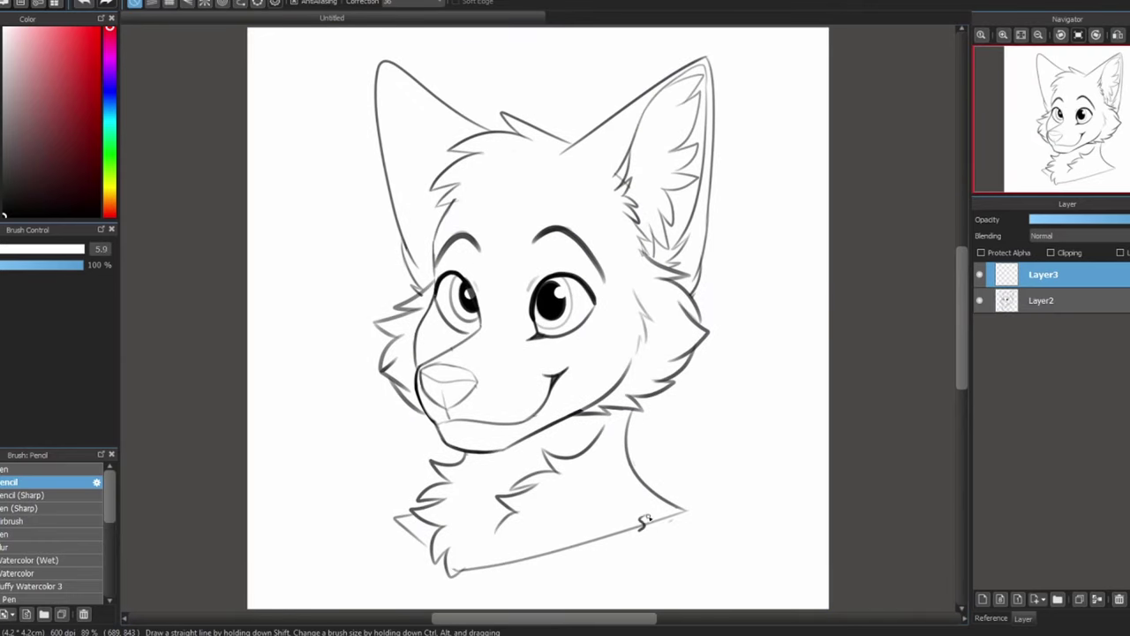
Try a small signature along the neck's lower edge and add an empty layer above Layer2.
left_click_drag(645, 521, 672, 530)
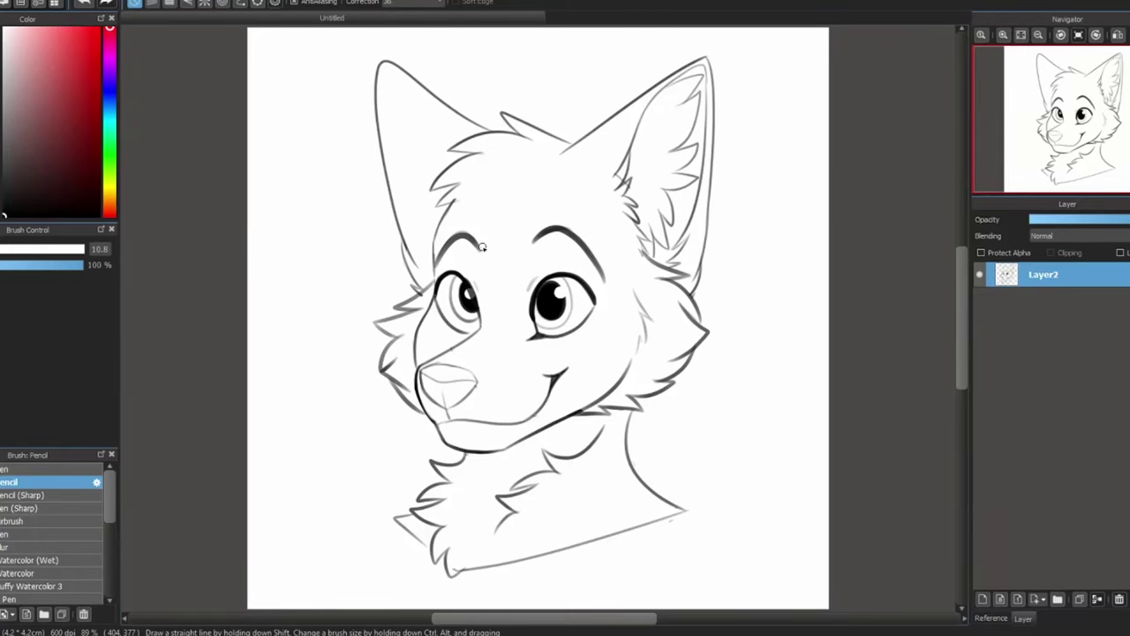
left_click(982, 599)
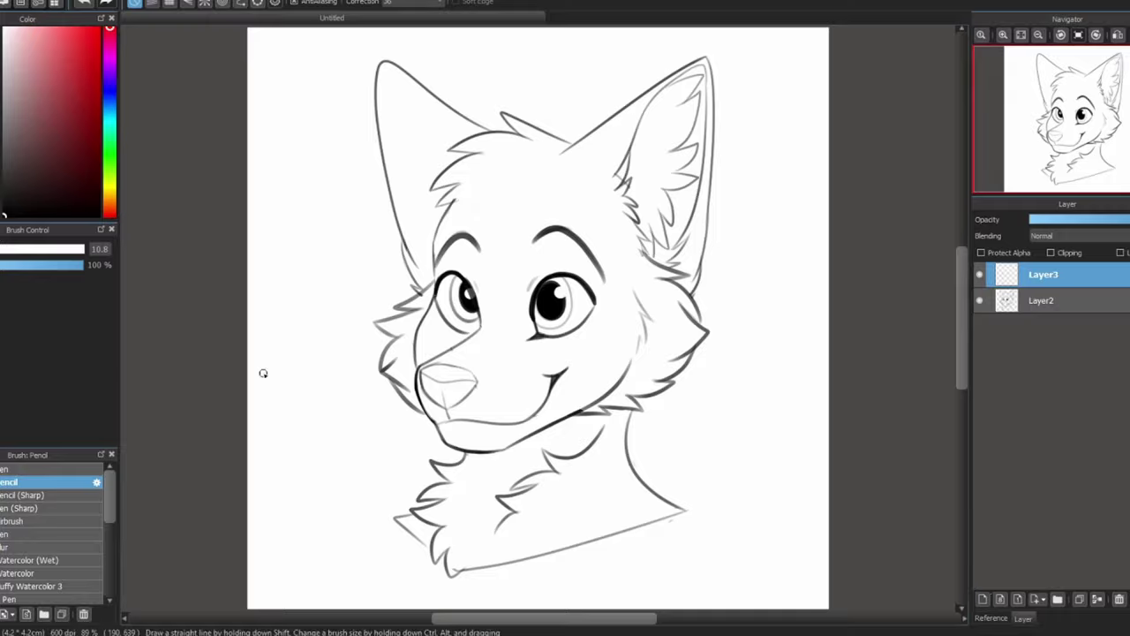